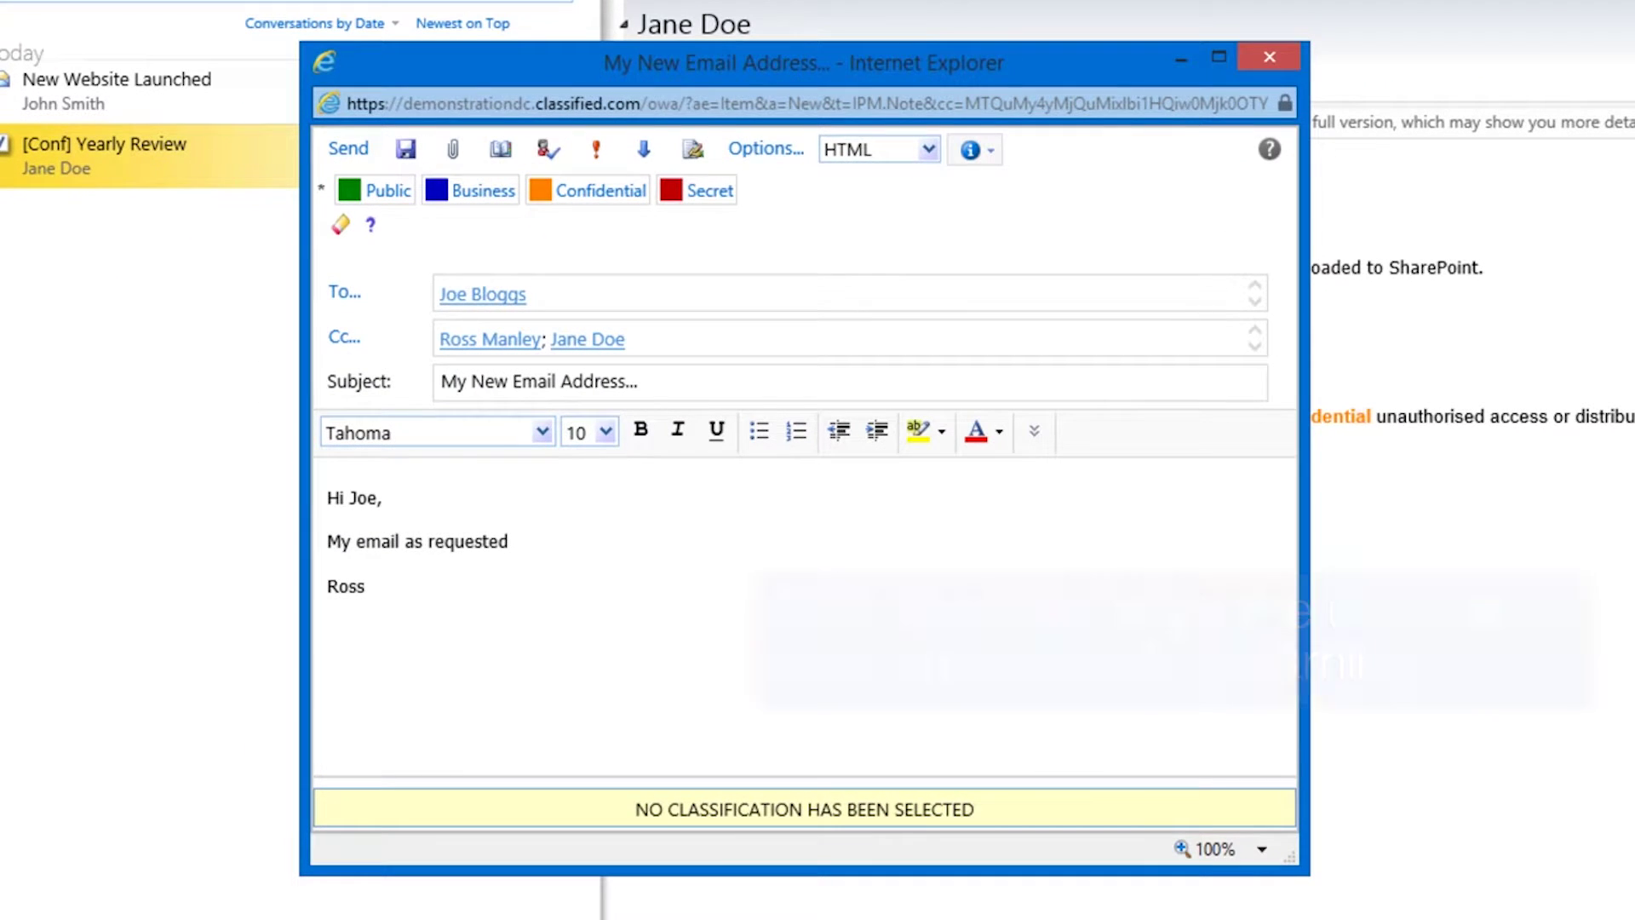
After the unclassified send is blocked, label the email Business and send it.
left_click(349, 151)
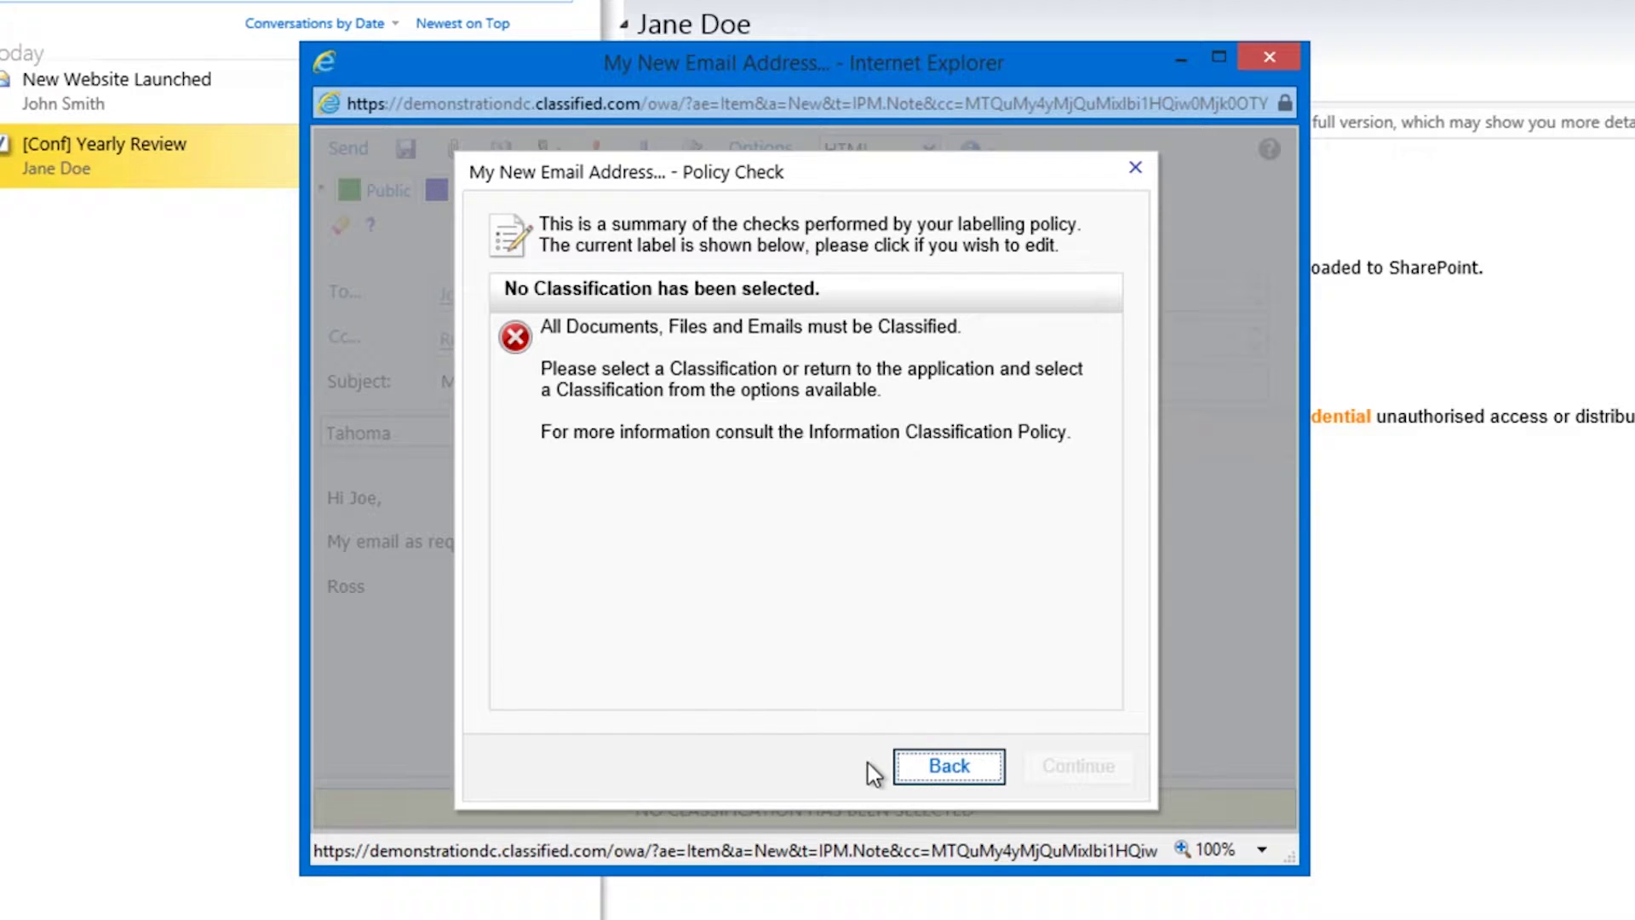
left_click(940, 770)
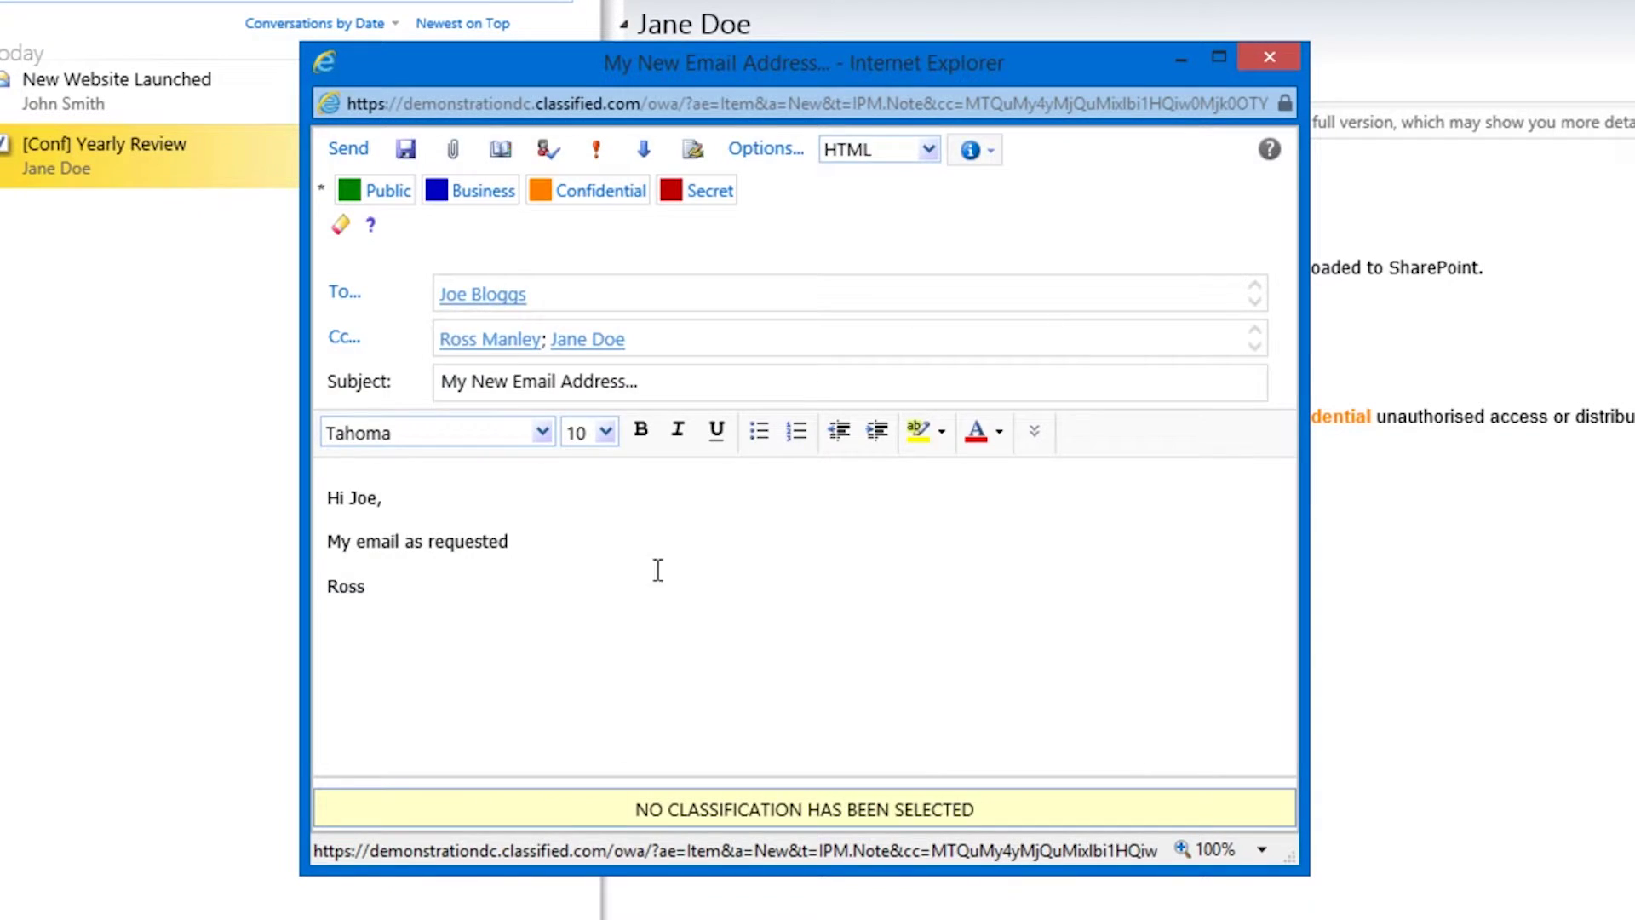
left_click(479, 199)
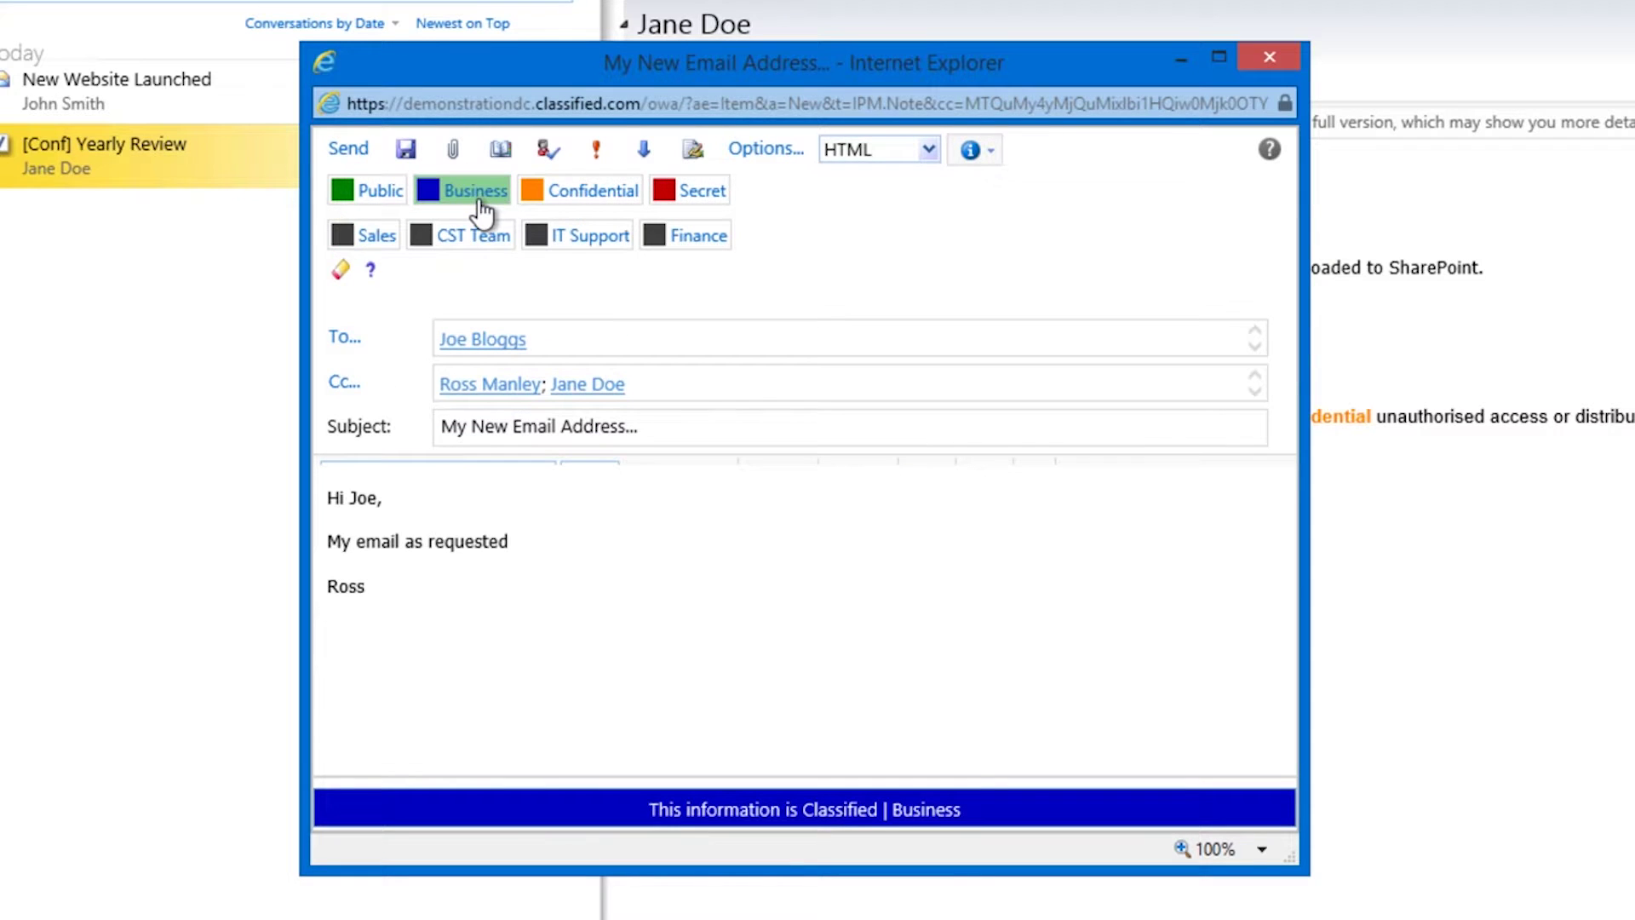
left_click(349, 149)
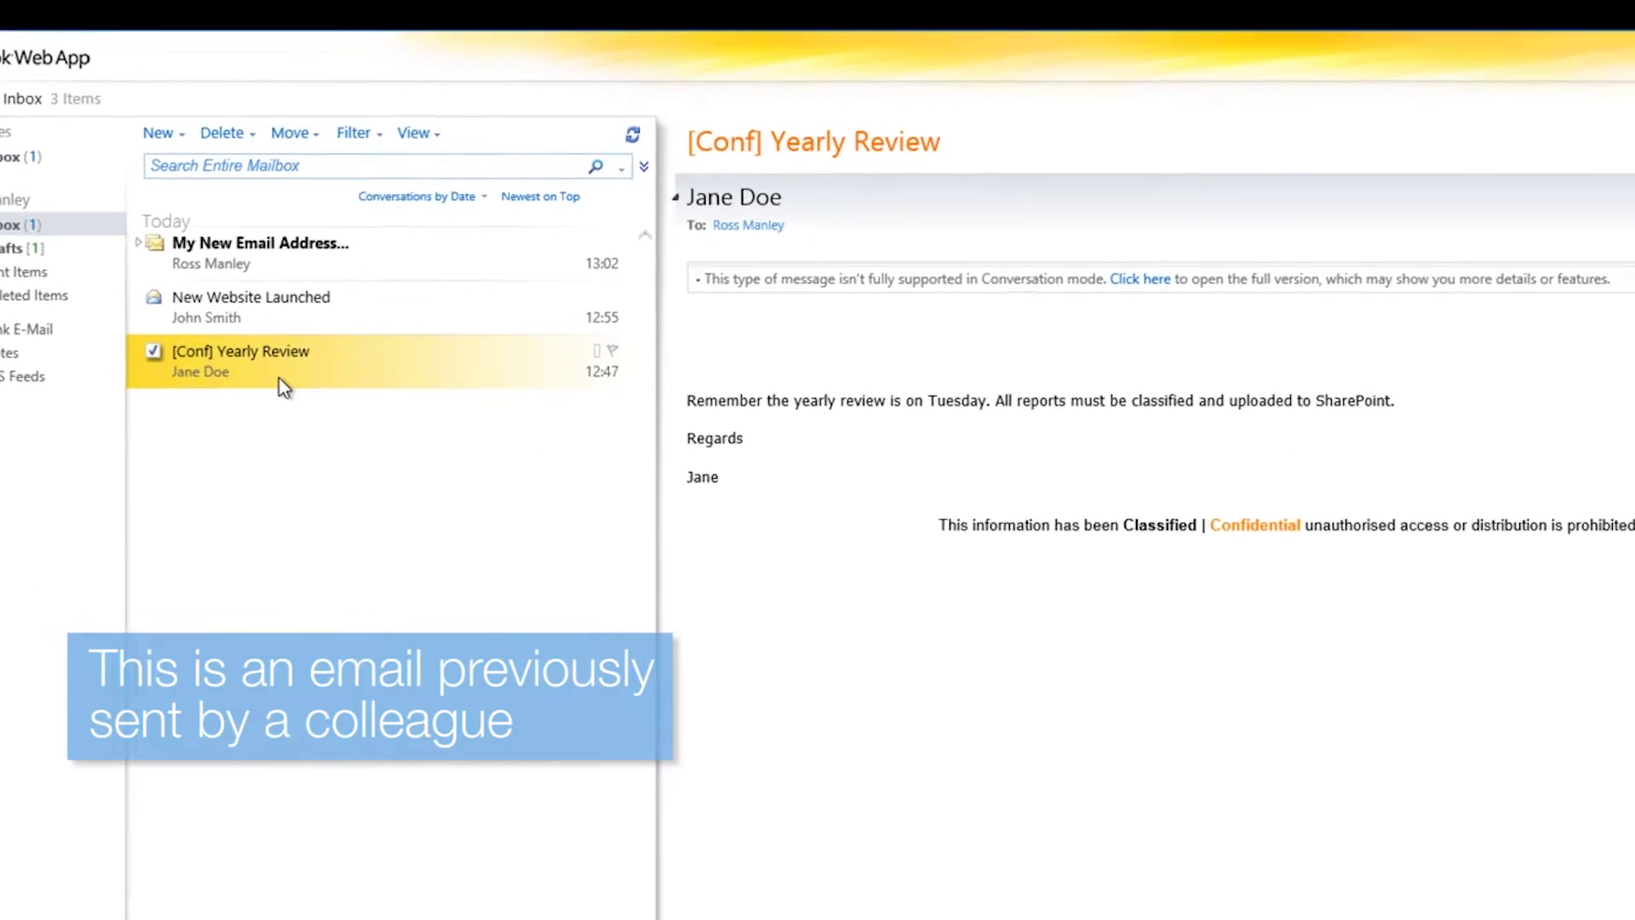
Open the '[Conf] Yearly Review' inbox message in a separate window.
double_click(281, 384)
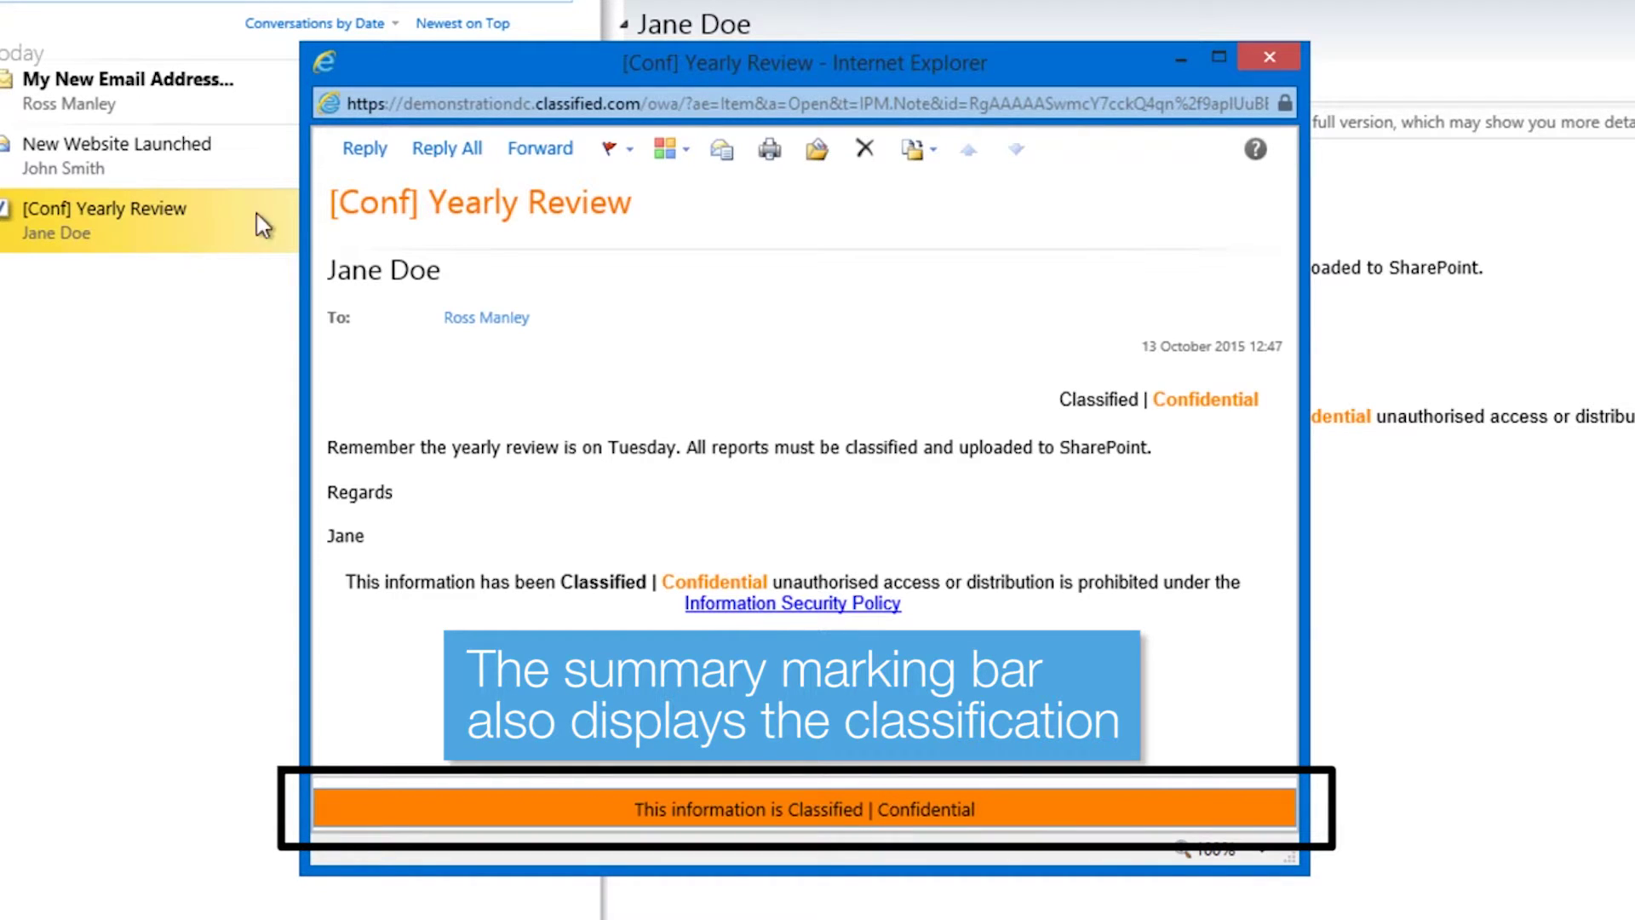
Write a new email to Jane Doe with subject 'Please review' and body 'FYI'.
left_click(1263, 58)
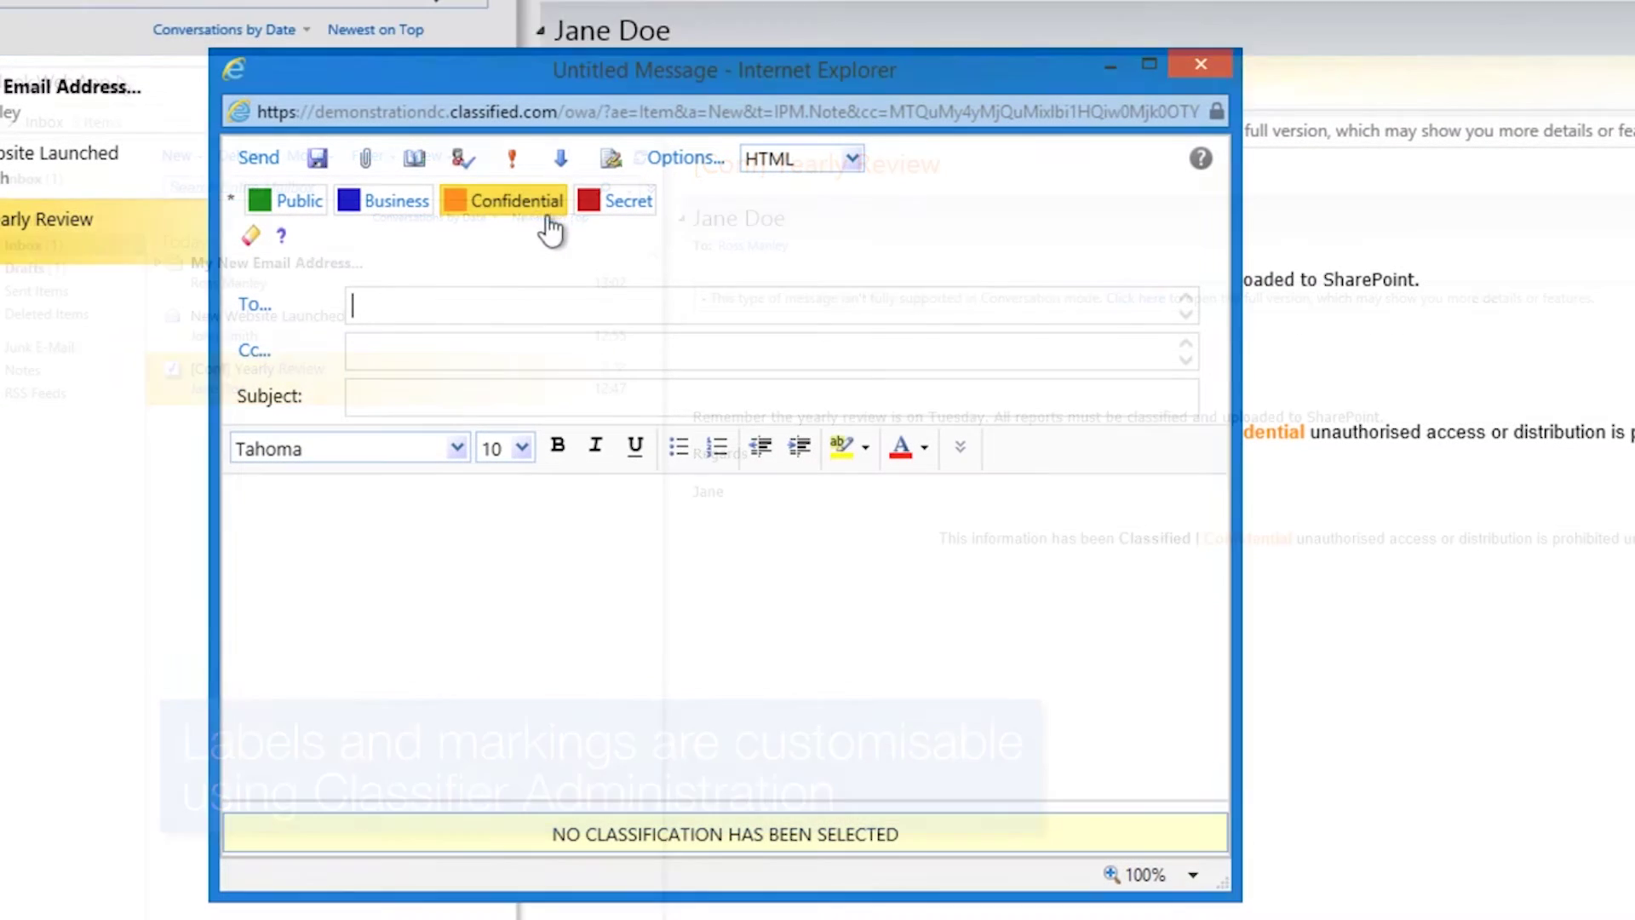
type("Jane Doe")
key("Tab")
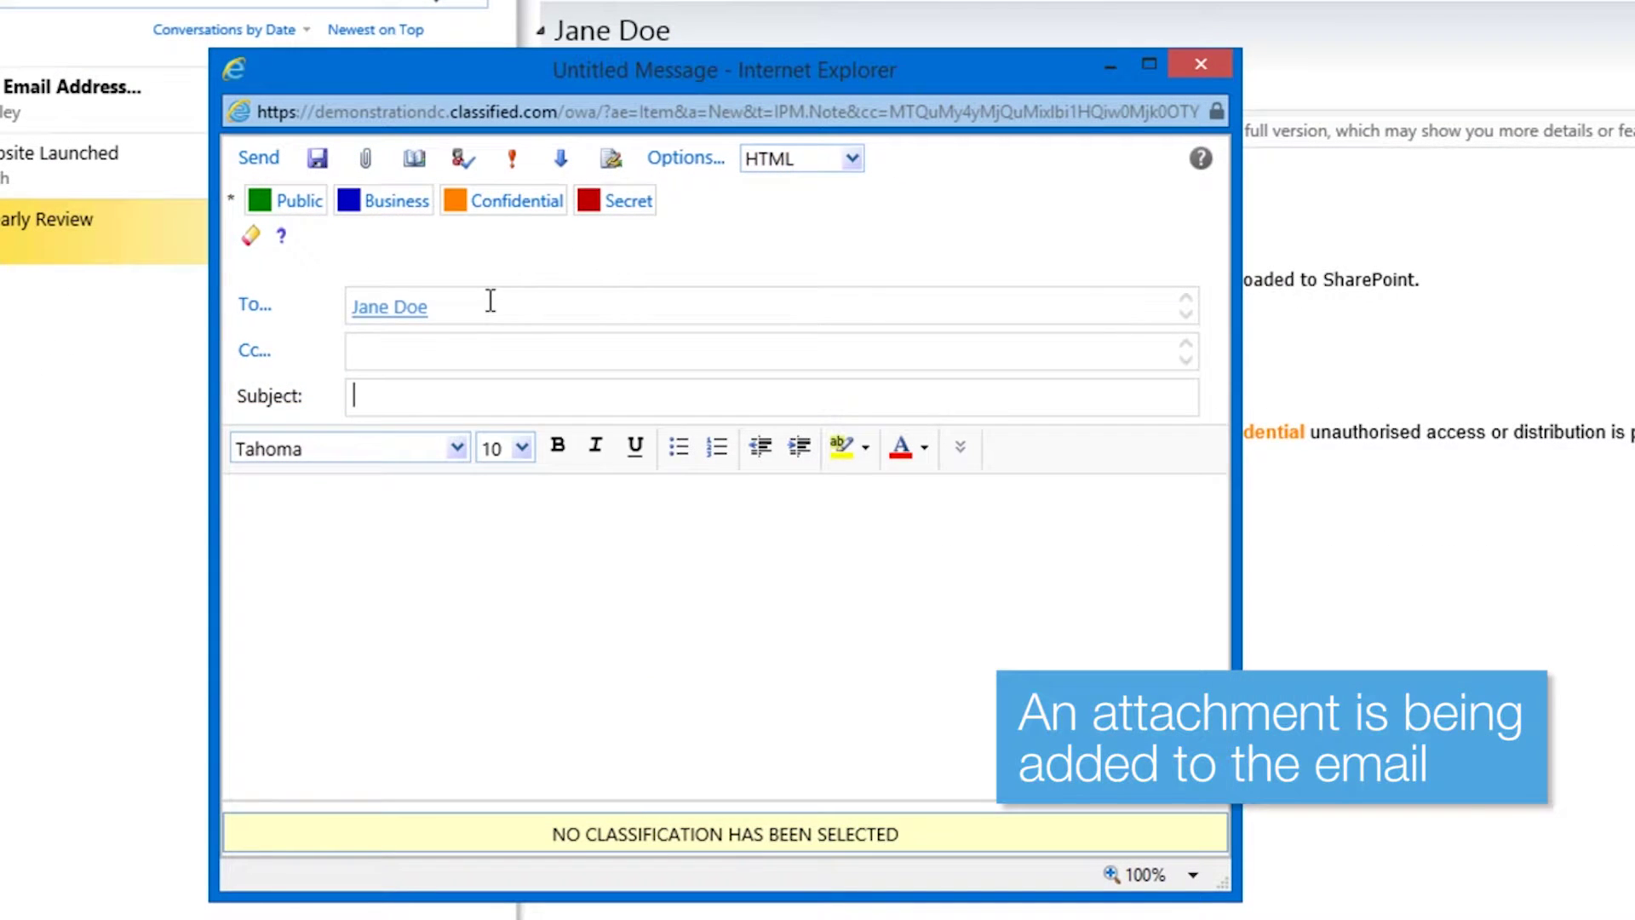
type("Please review")
key("Tab")
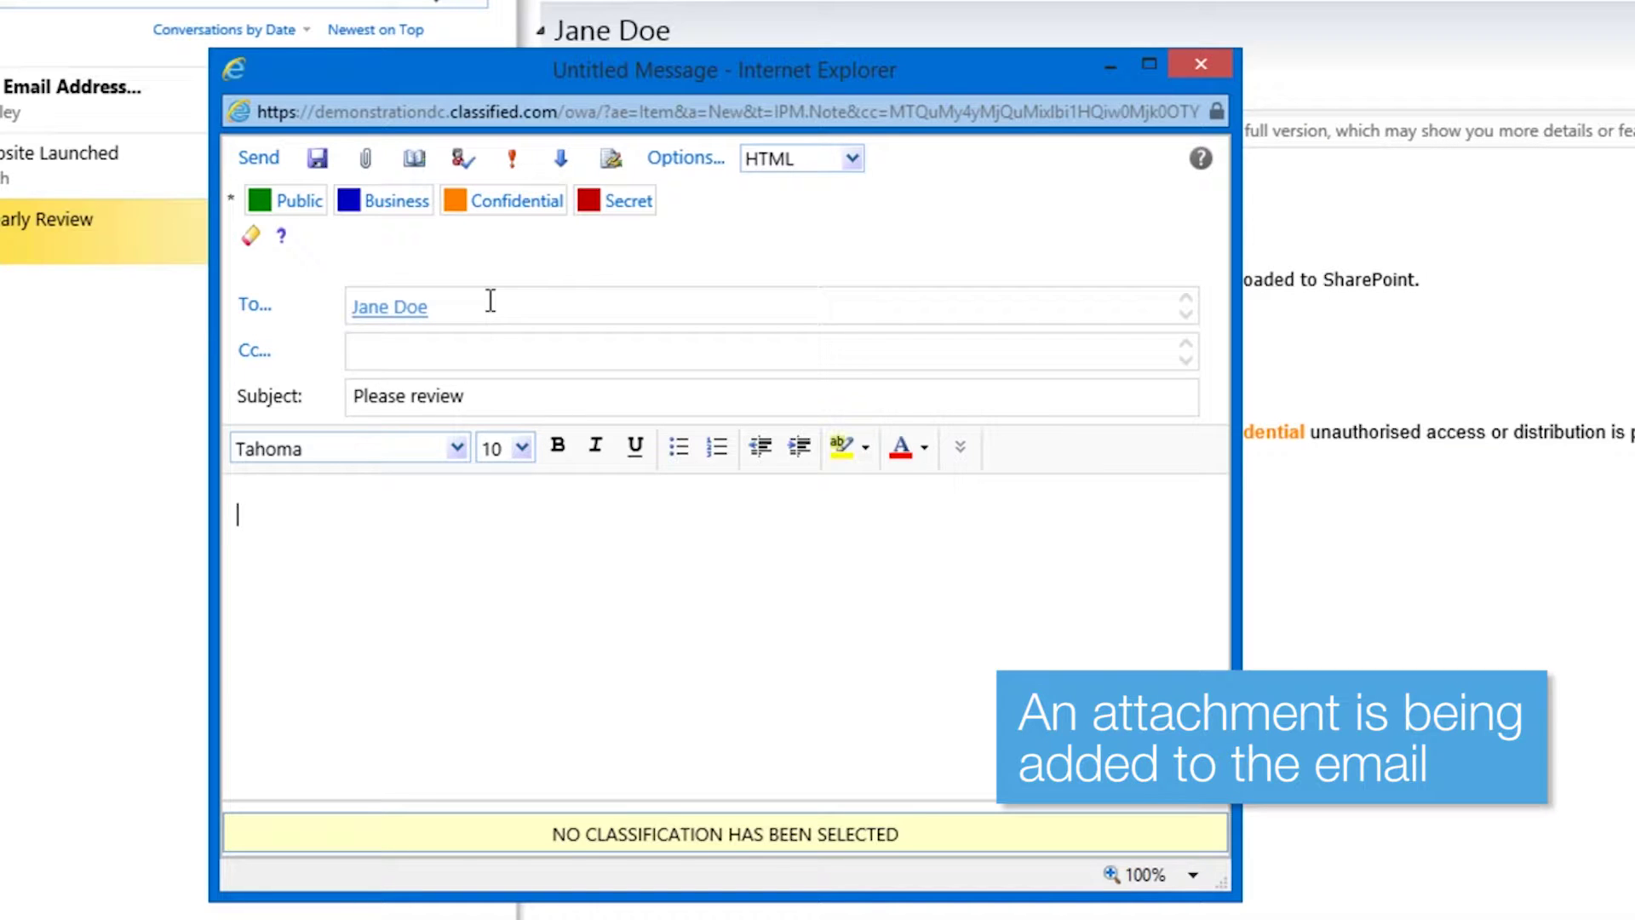
type("FYI")
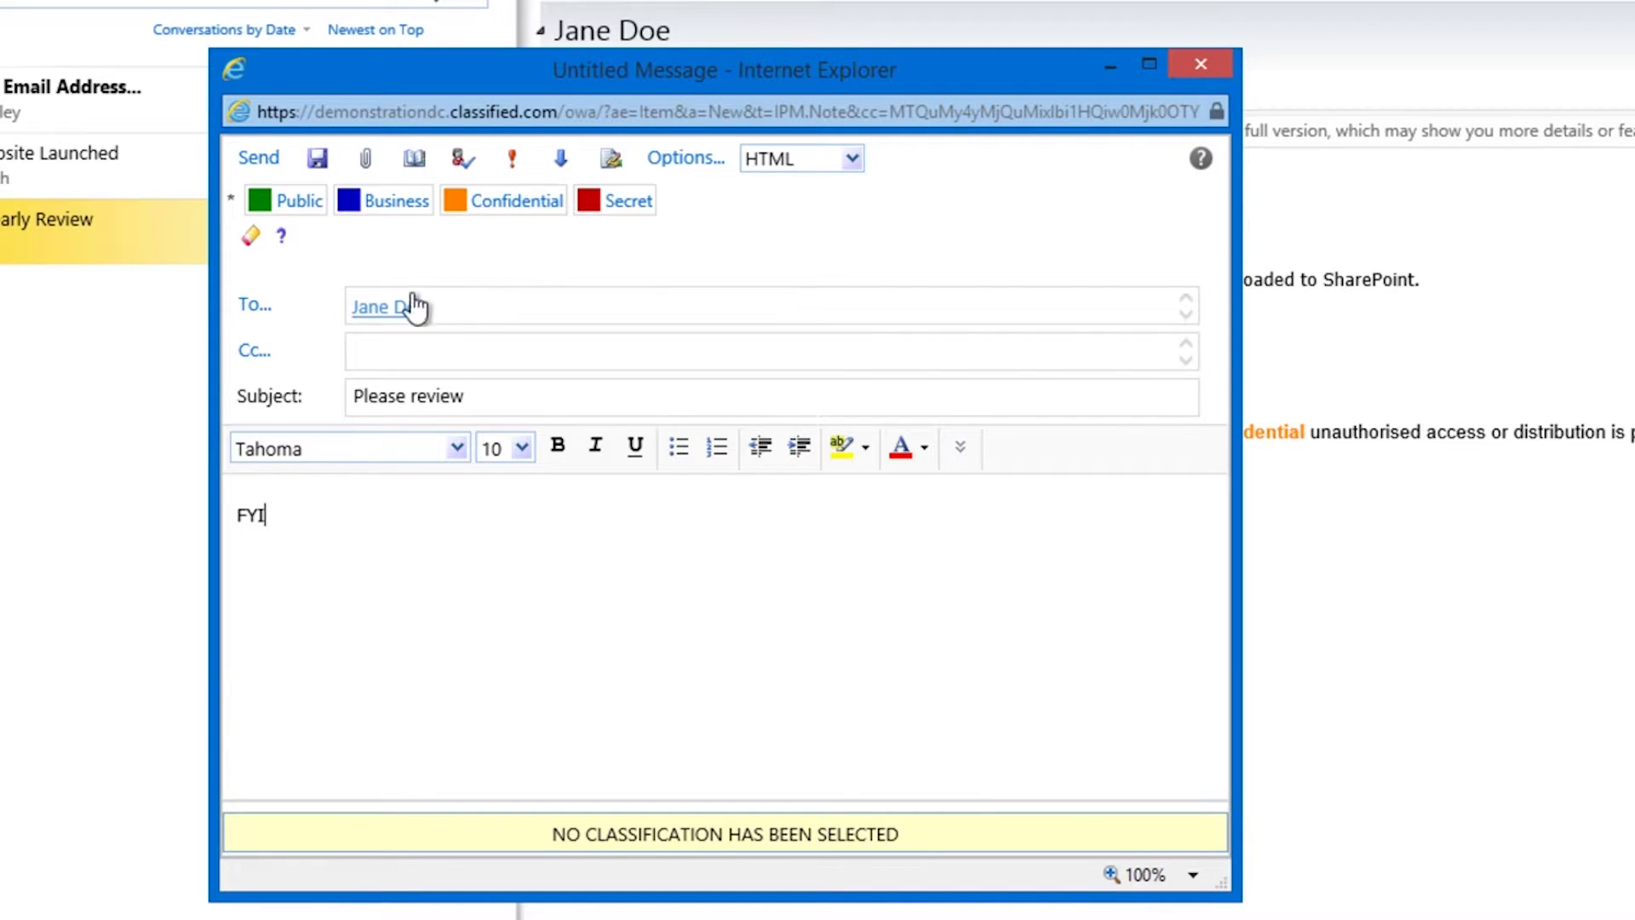
Attach Monthly Report.docx from the Desktop folder.
left_click(365, 162)
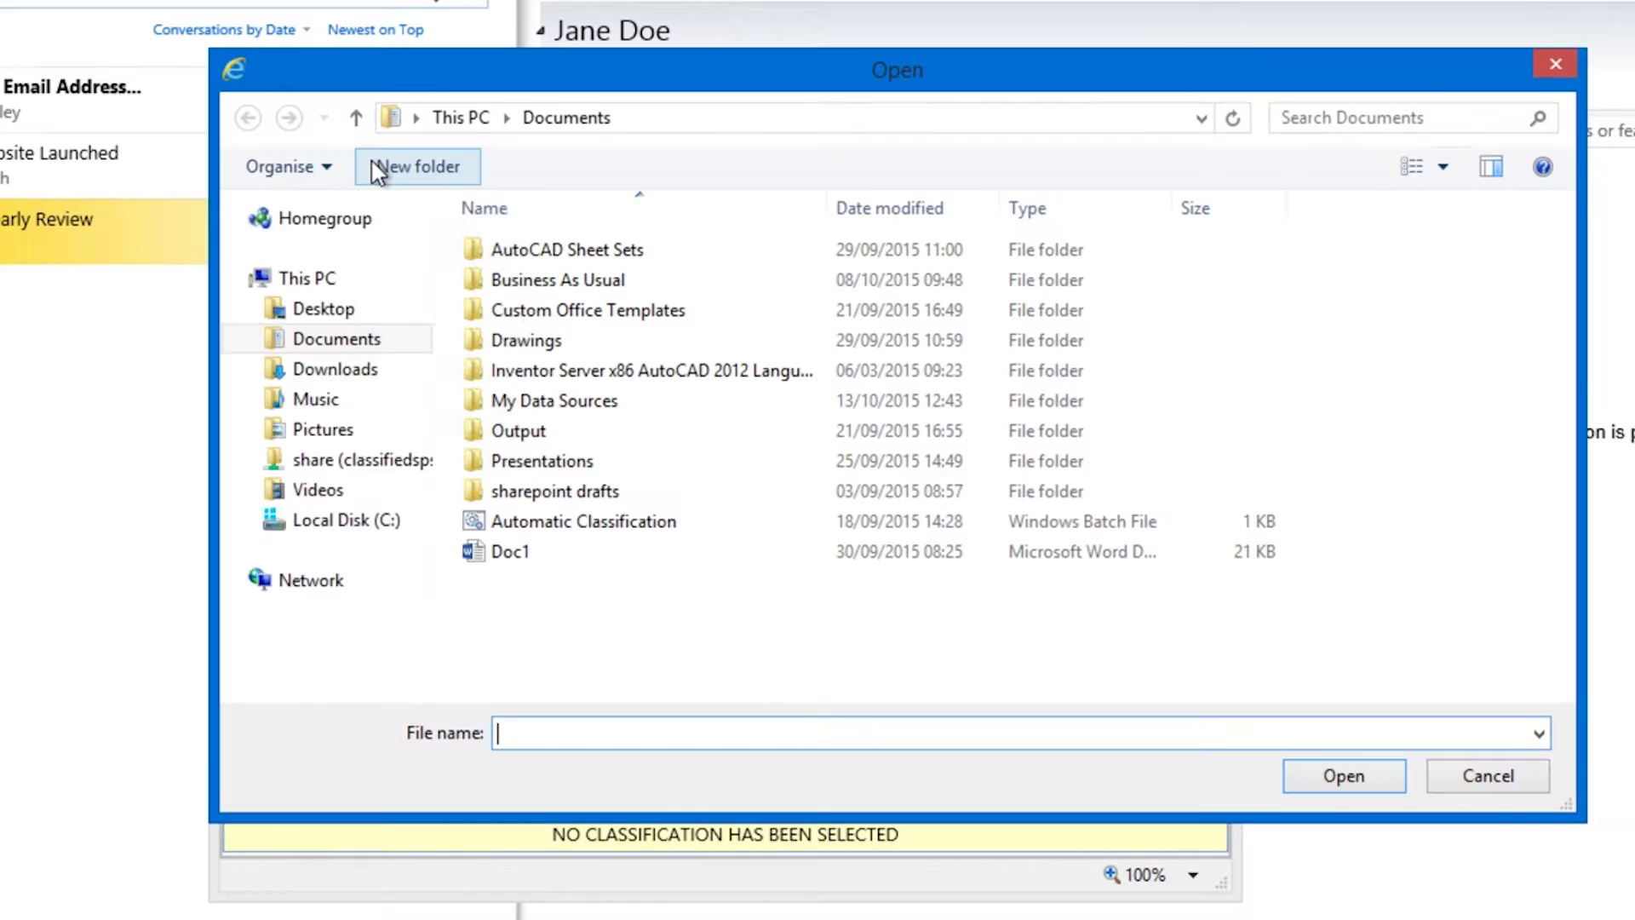
left_click(324, 265)
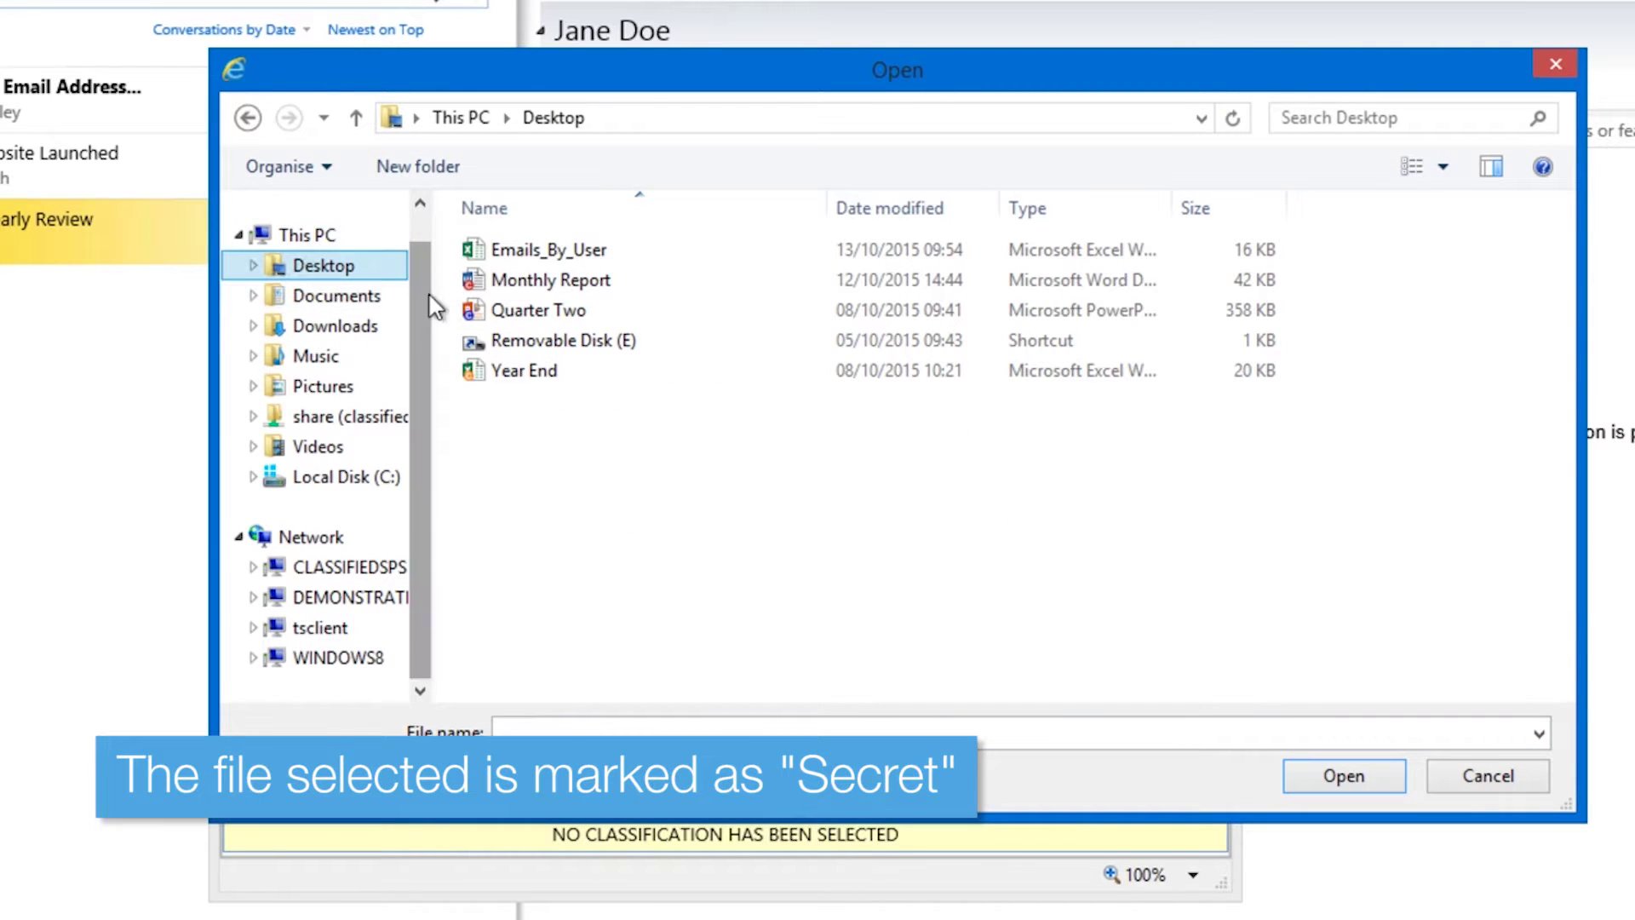
double_click(504, 284)
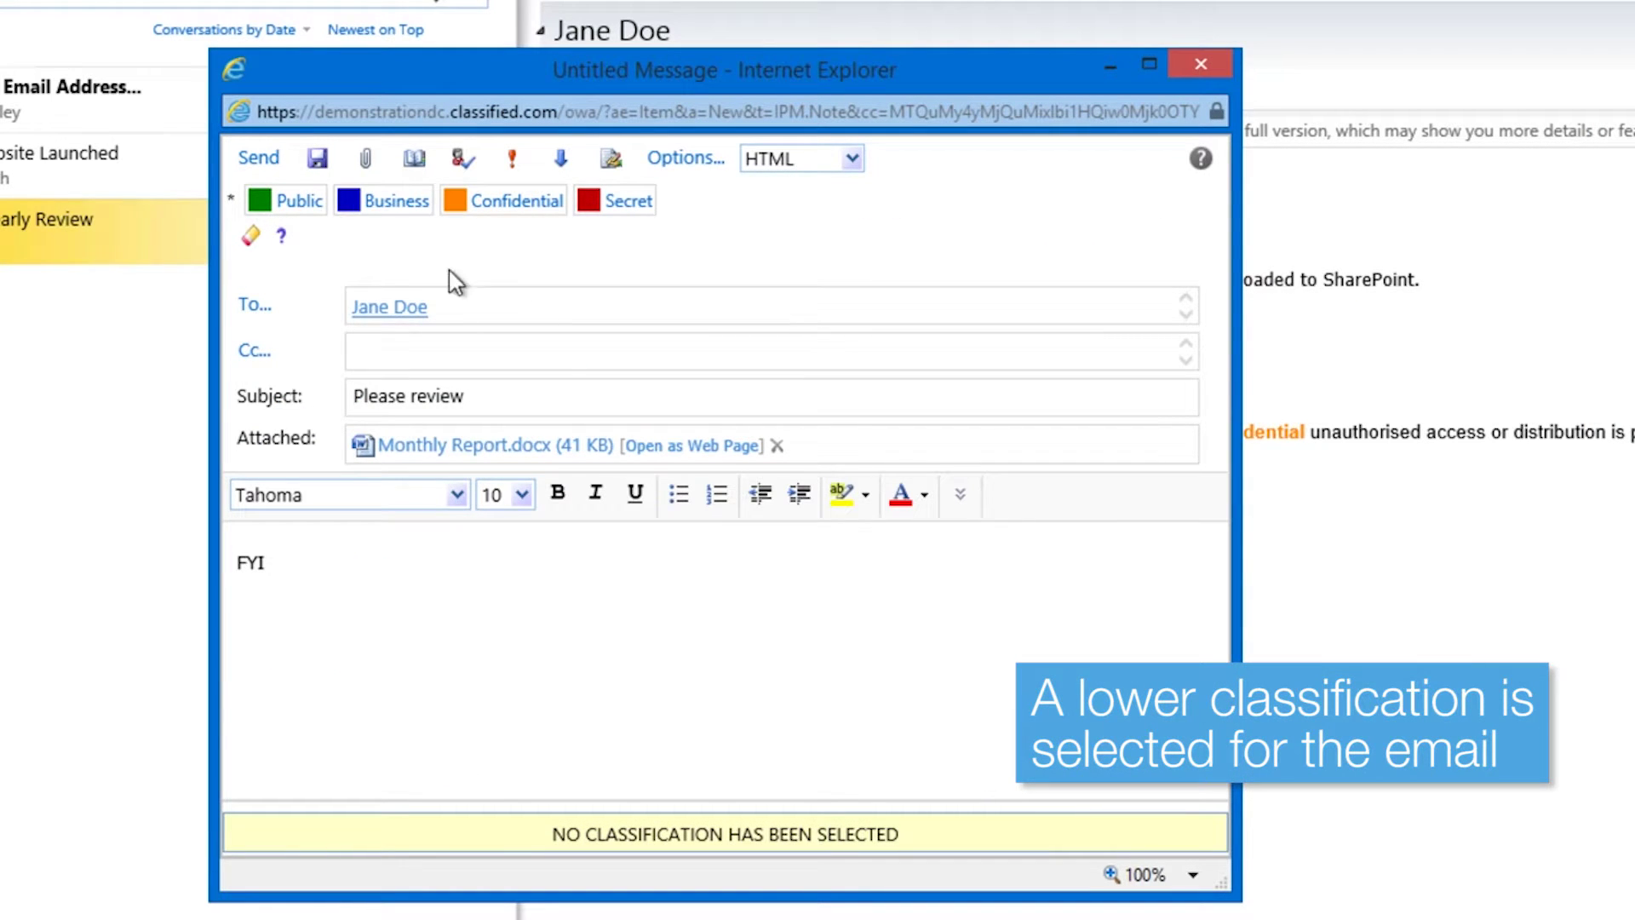
After Business triggers a label-mismatch warning, reclassify the report email as Secret and send it.
left_click(365, 216)
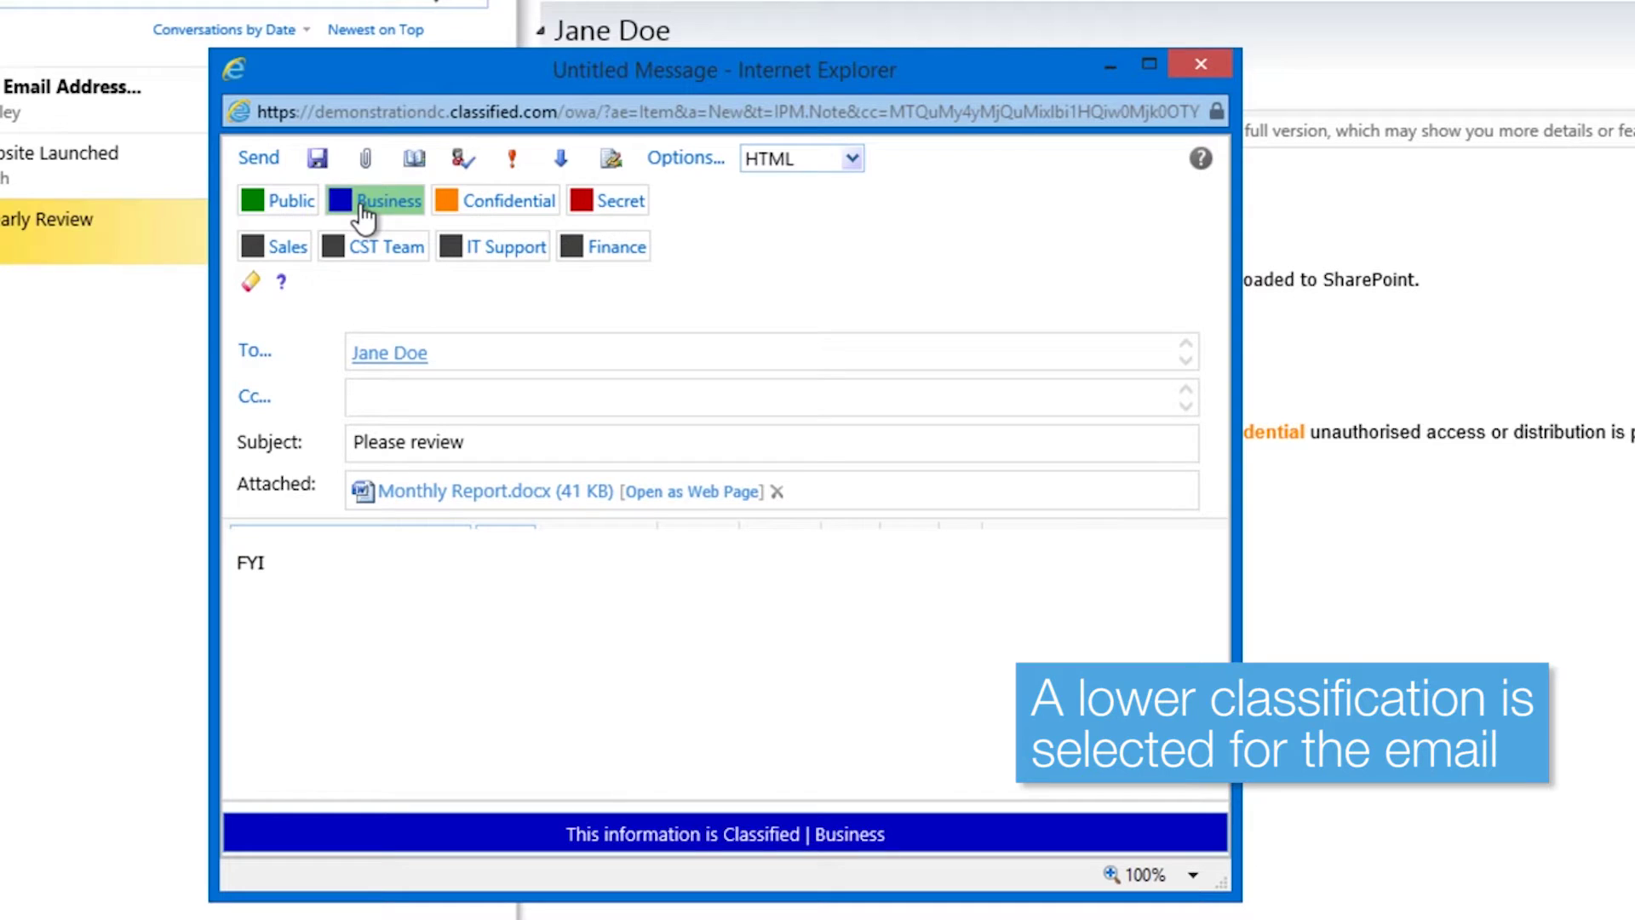
left_click(259, 167)
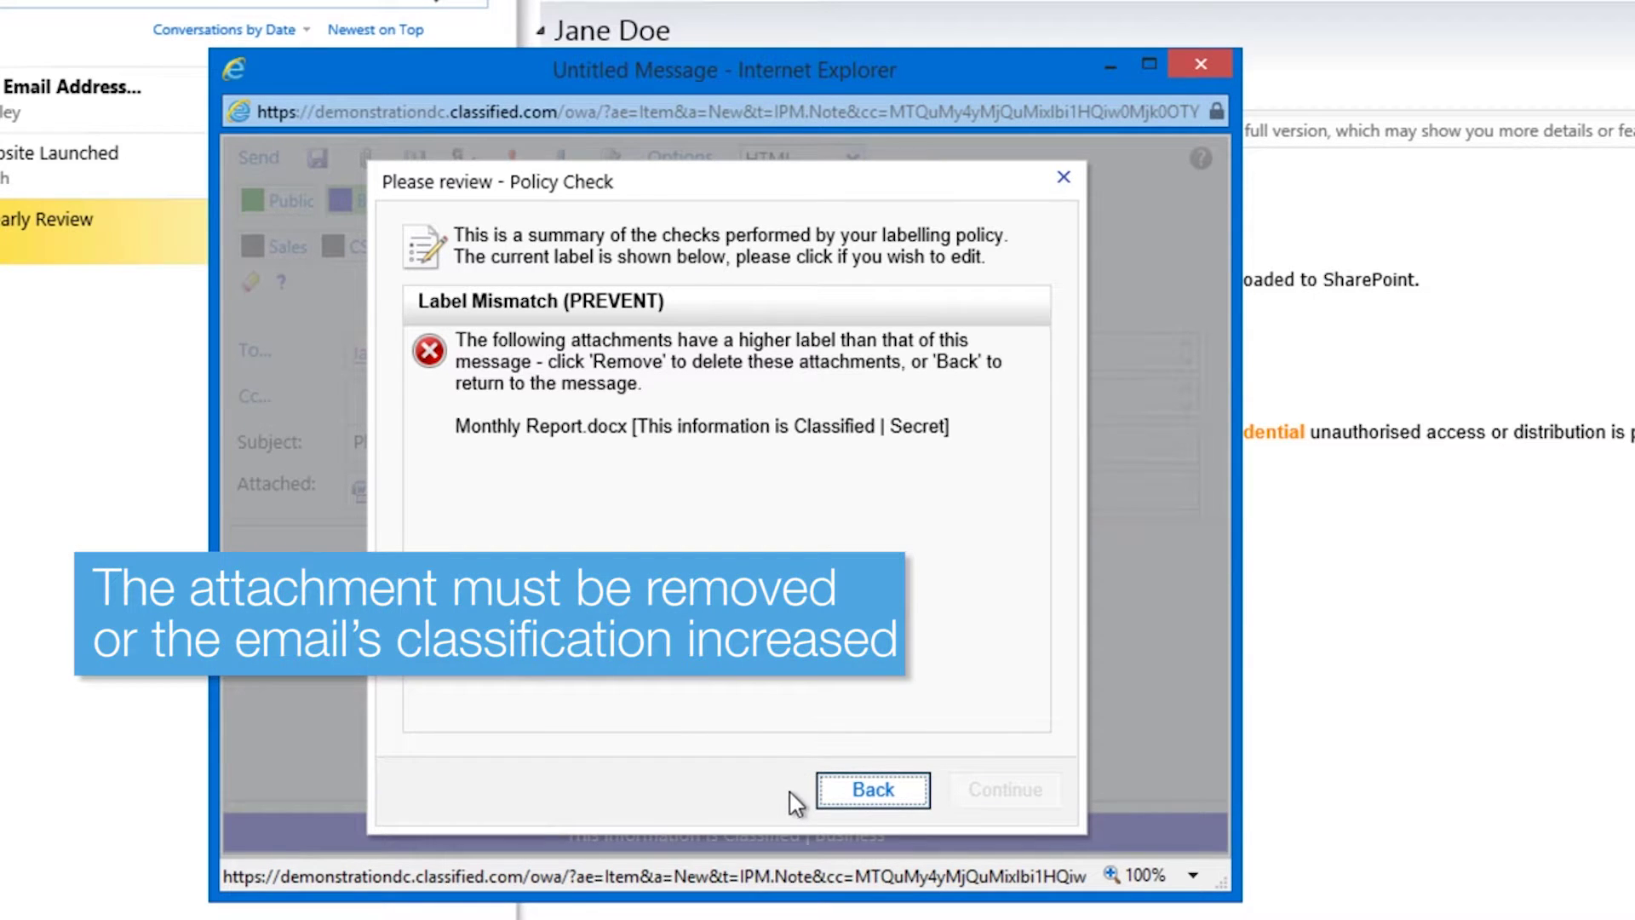
left_click(837, 793)
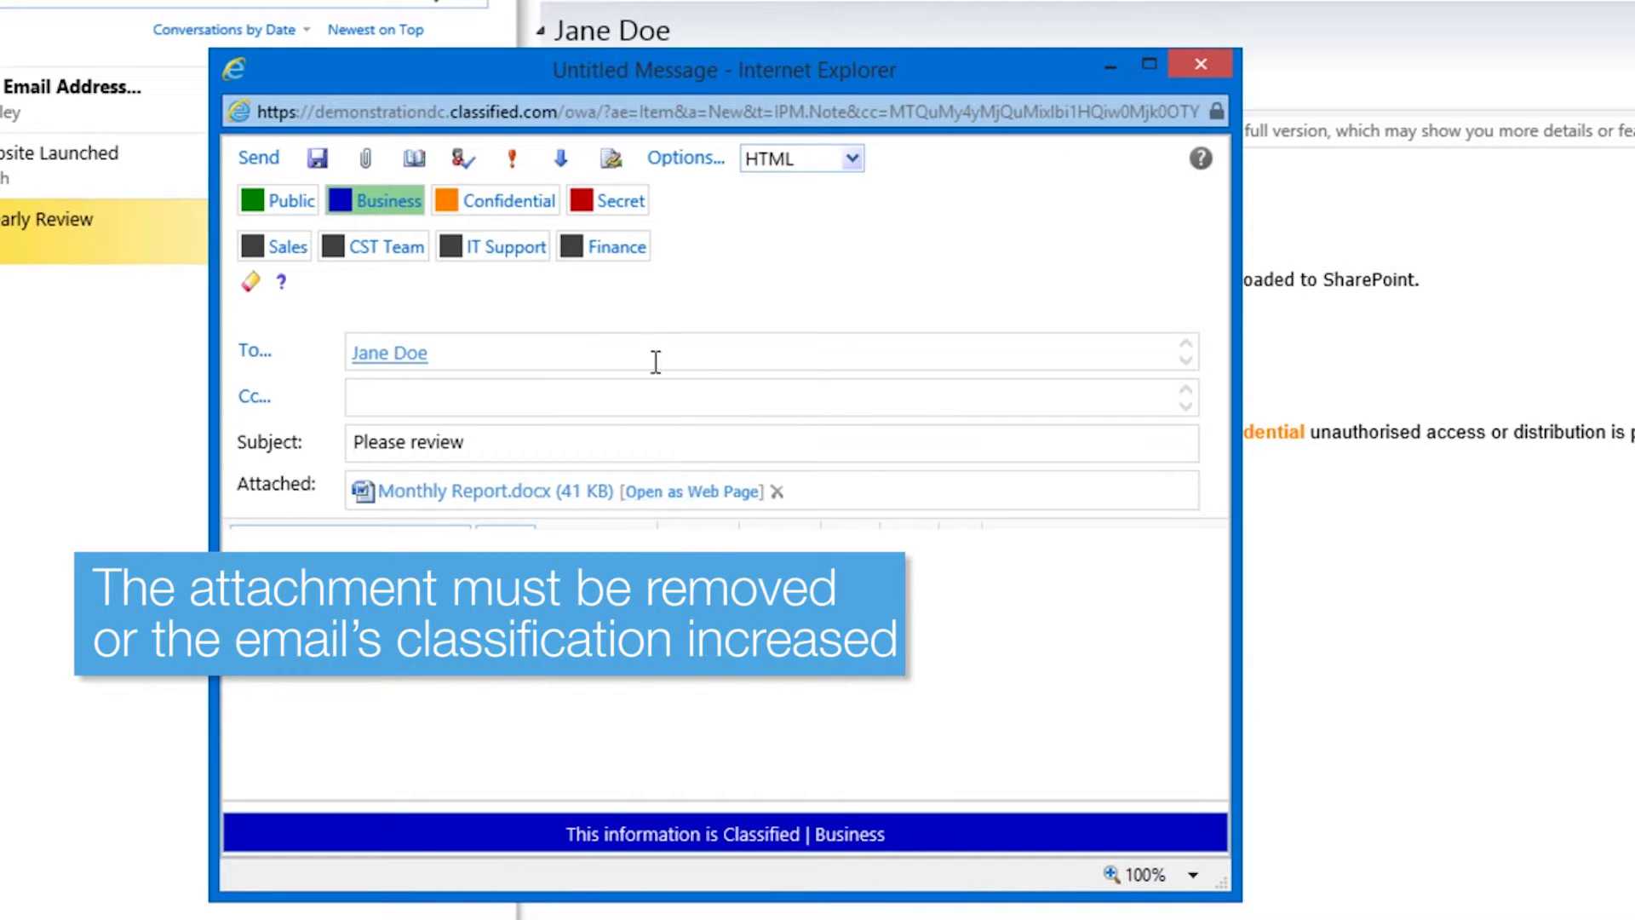
left_click(620, 205)
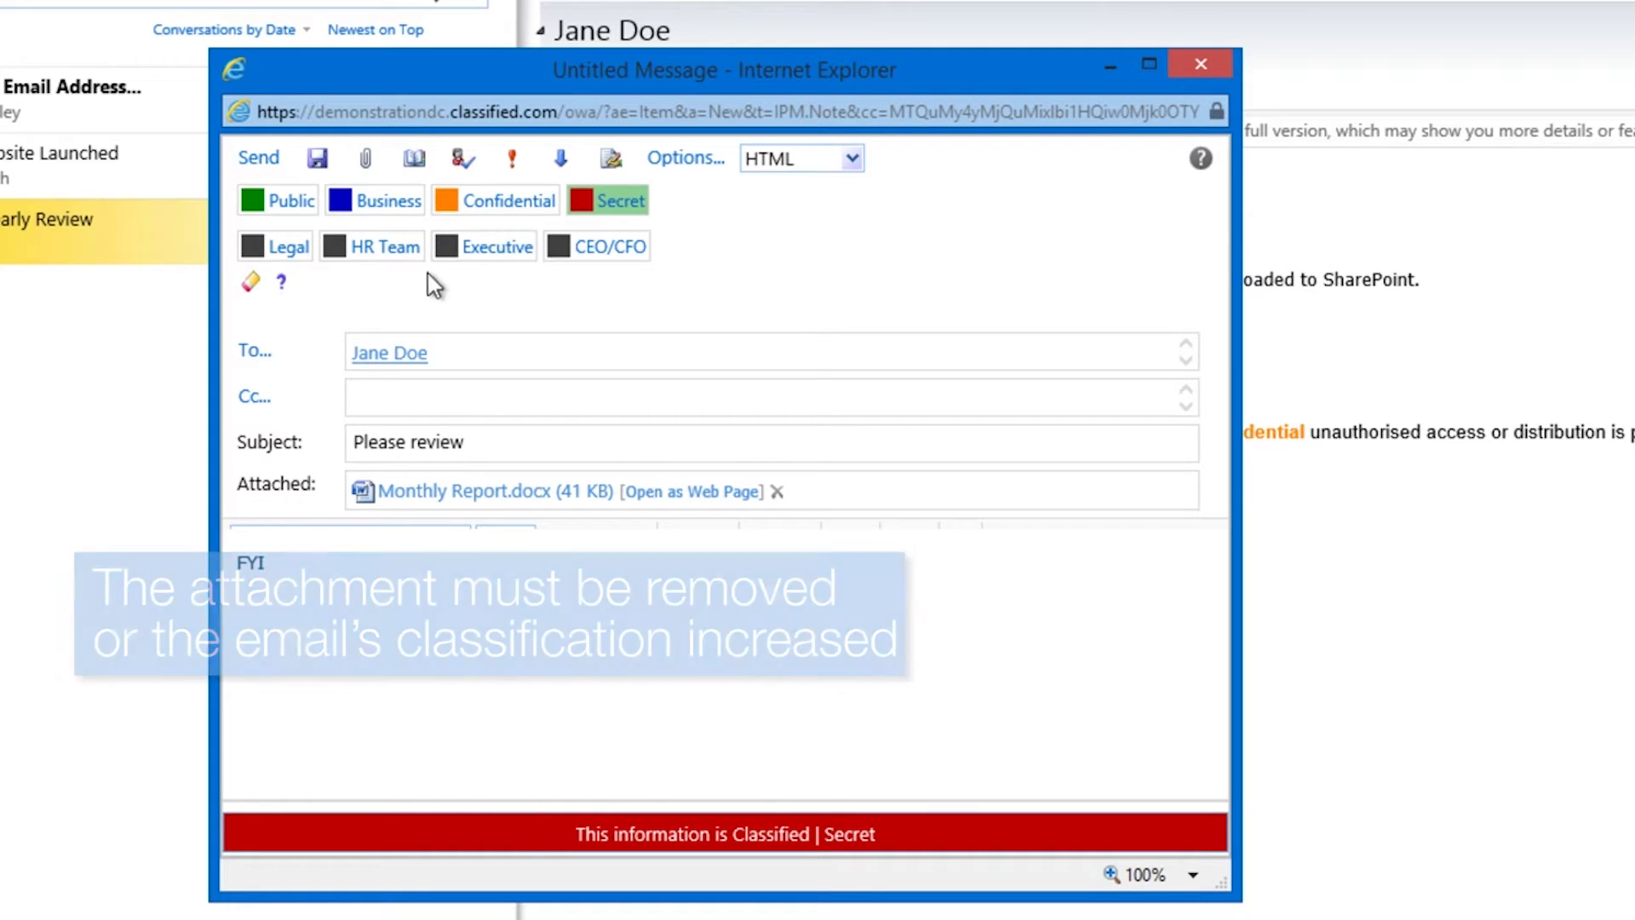
left_click(257, 162)
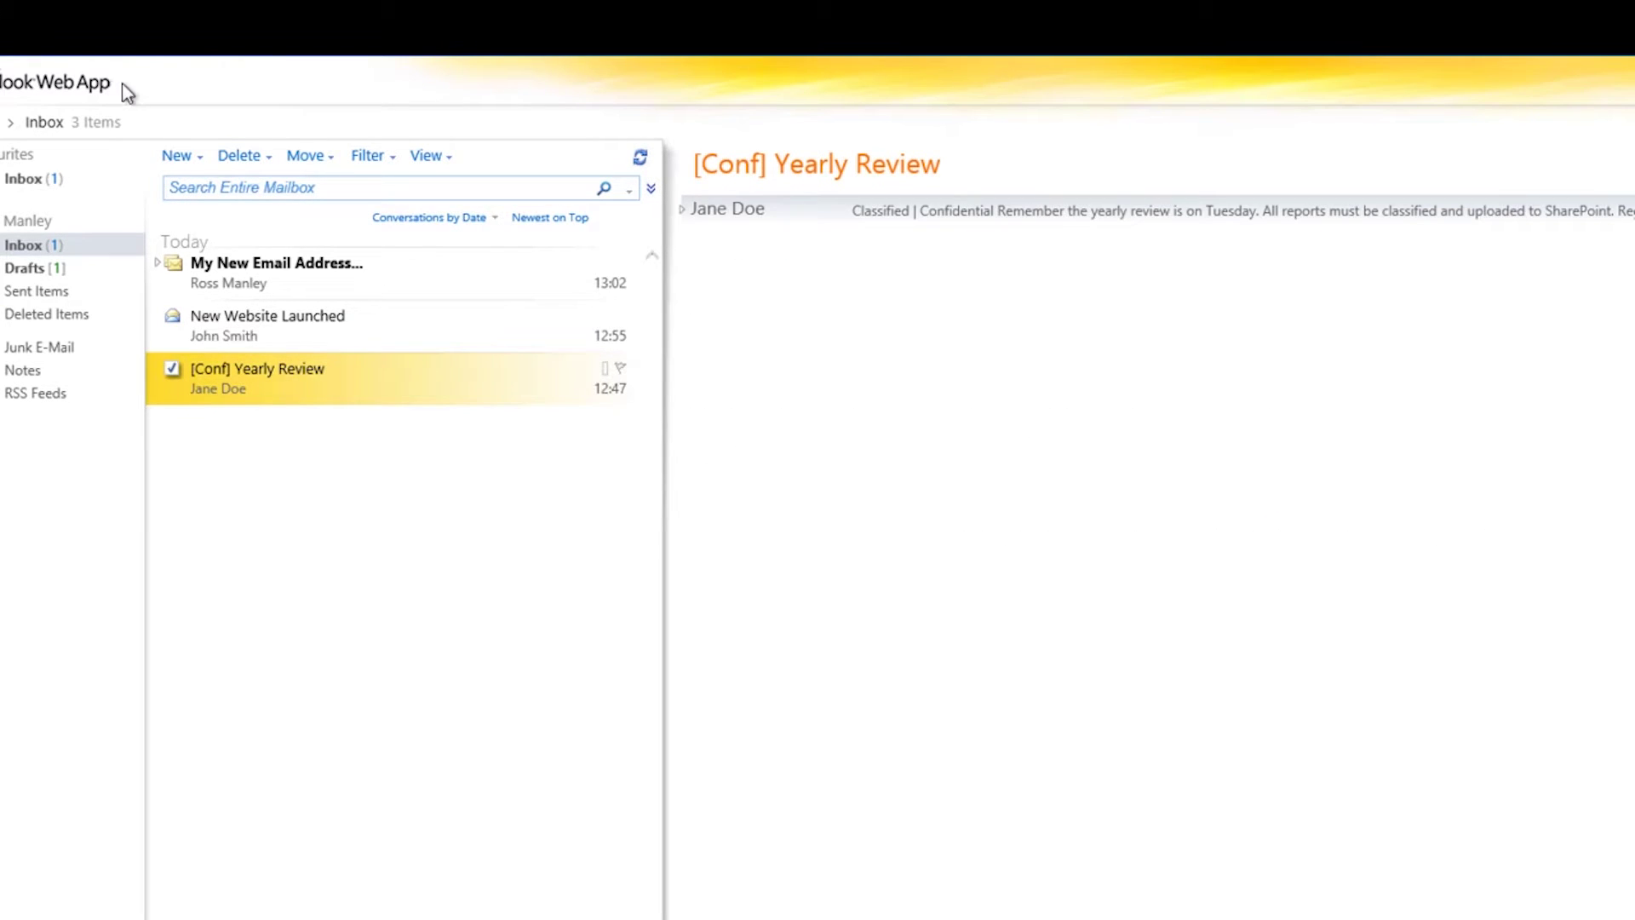
Start a Secret-labelled email addressed to the external personal address from autocomplete.
left_click(177, 155)
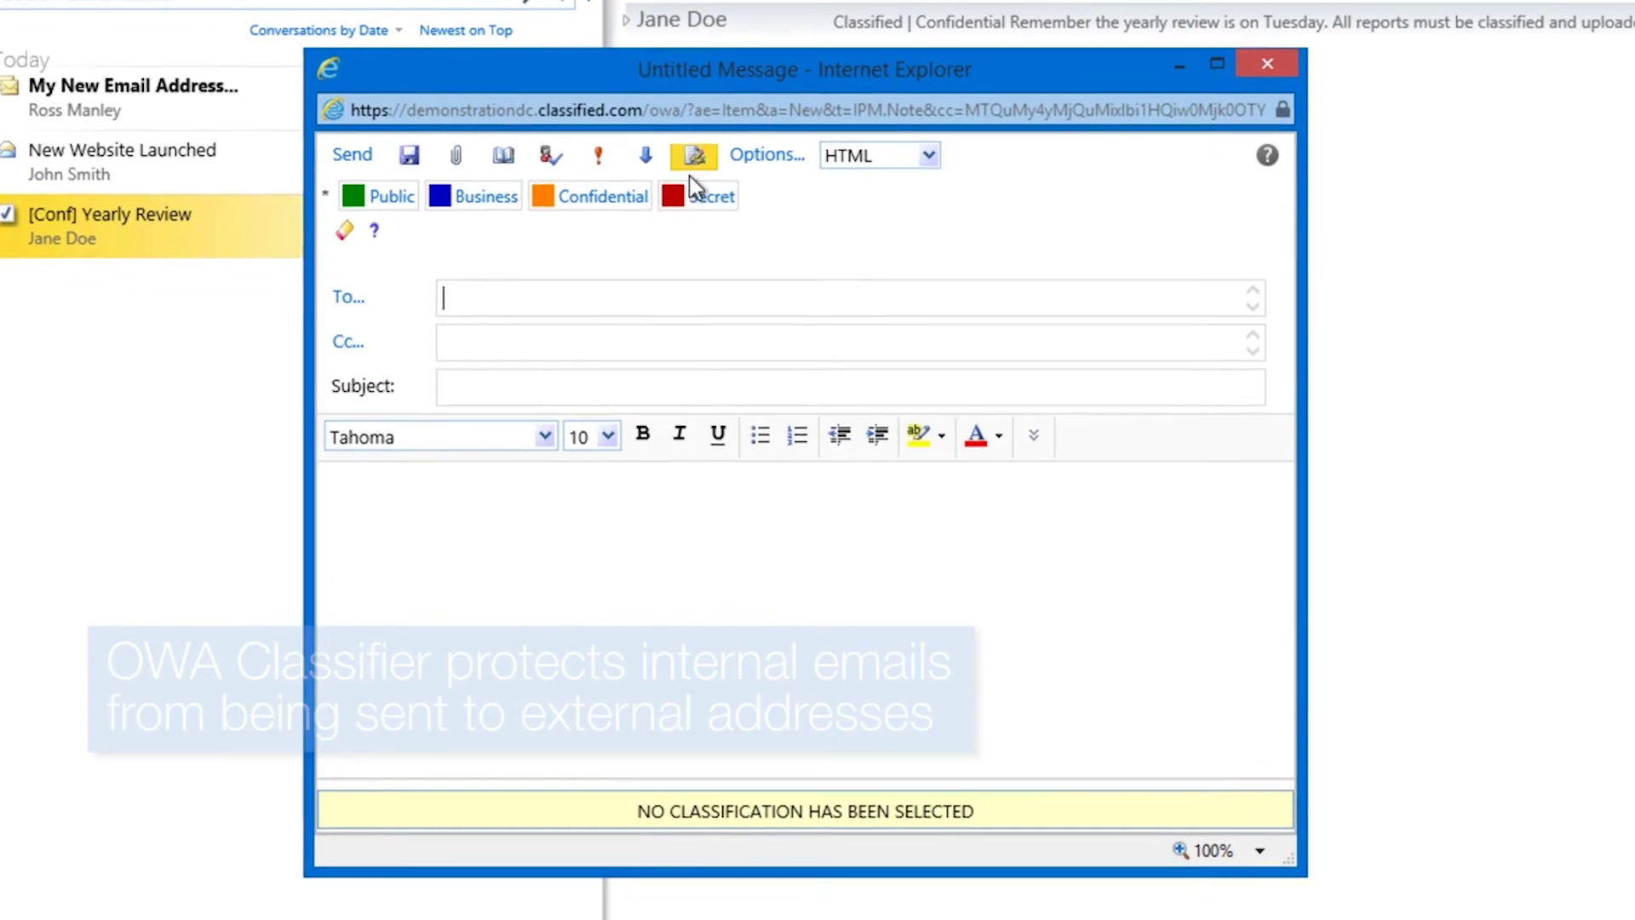
left_click(710, 214)
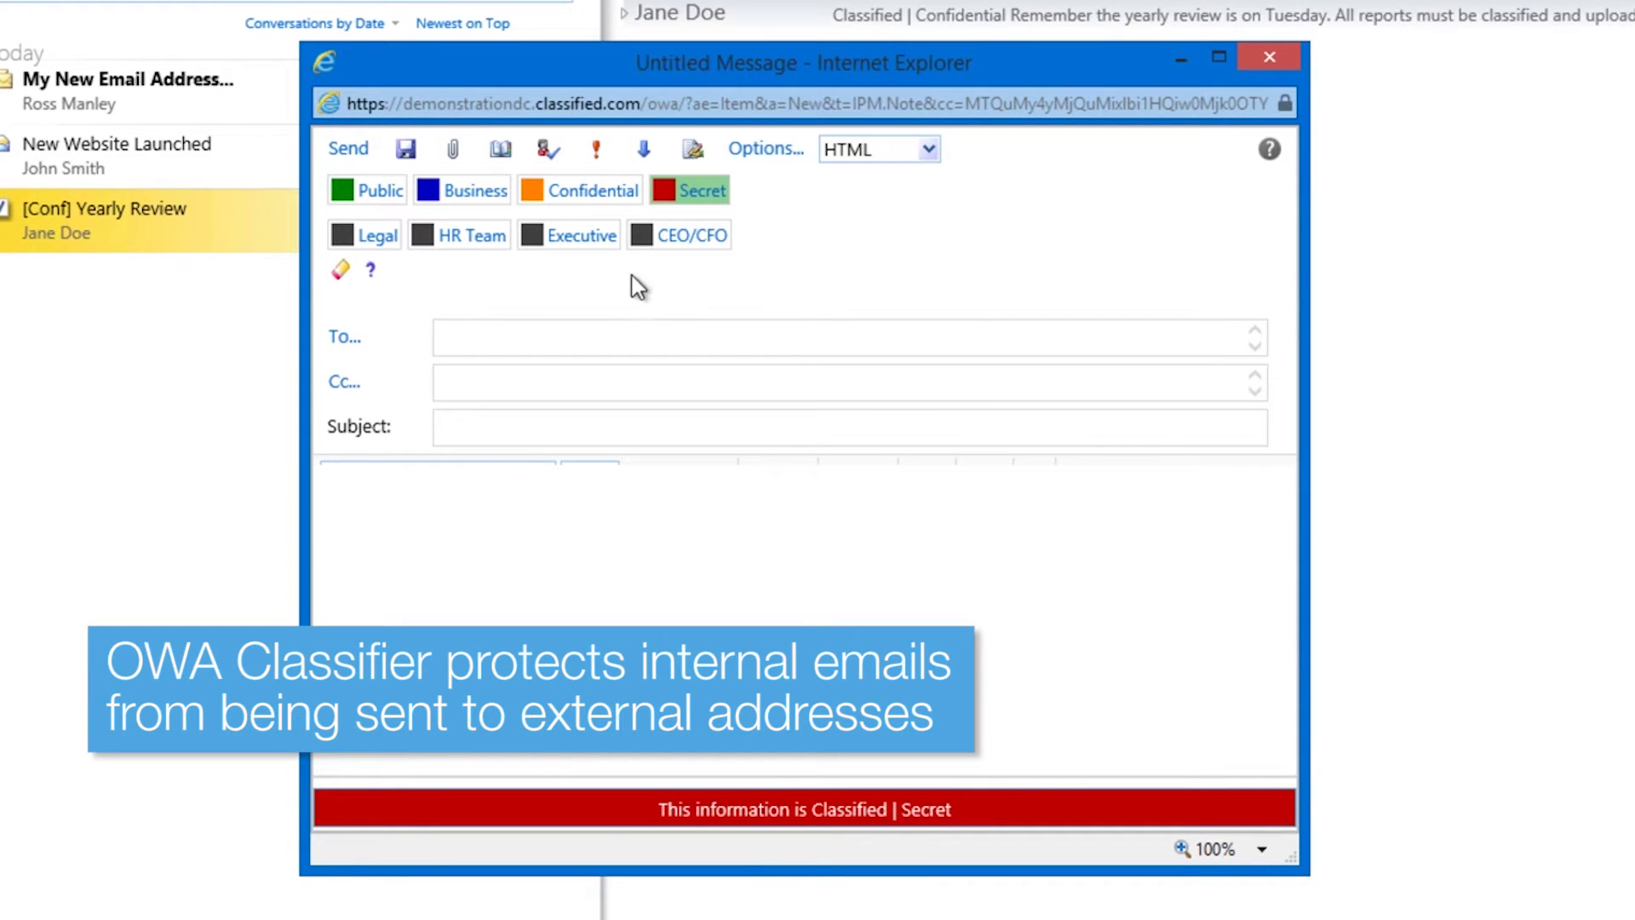
type("jane")
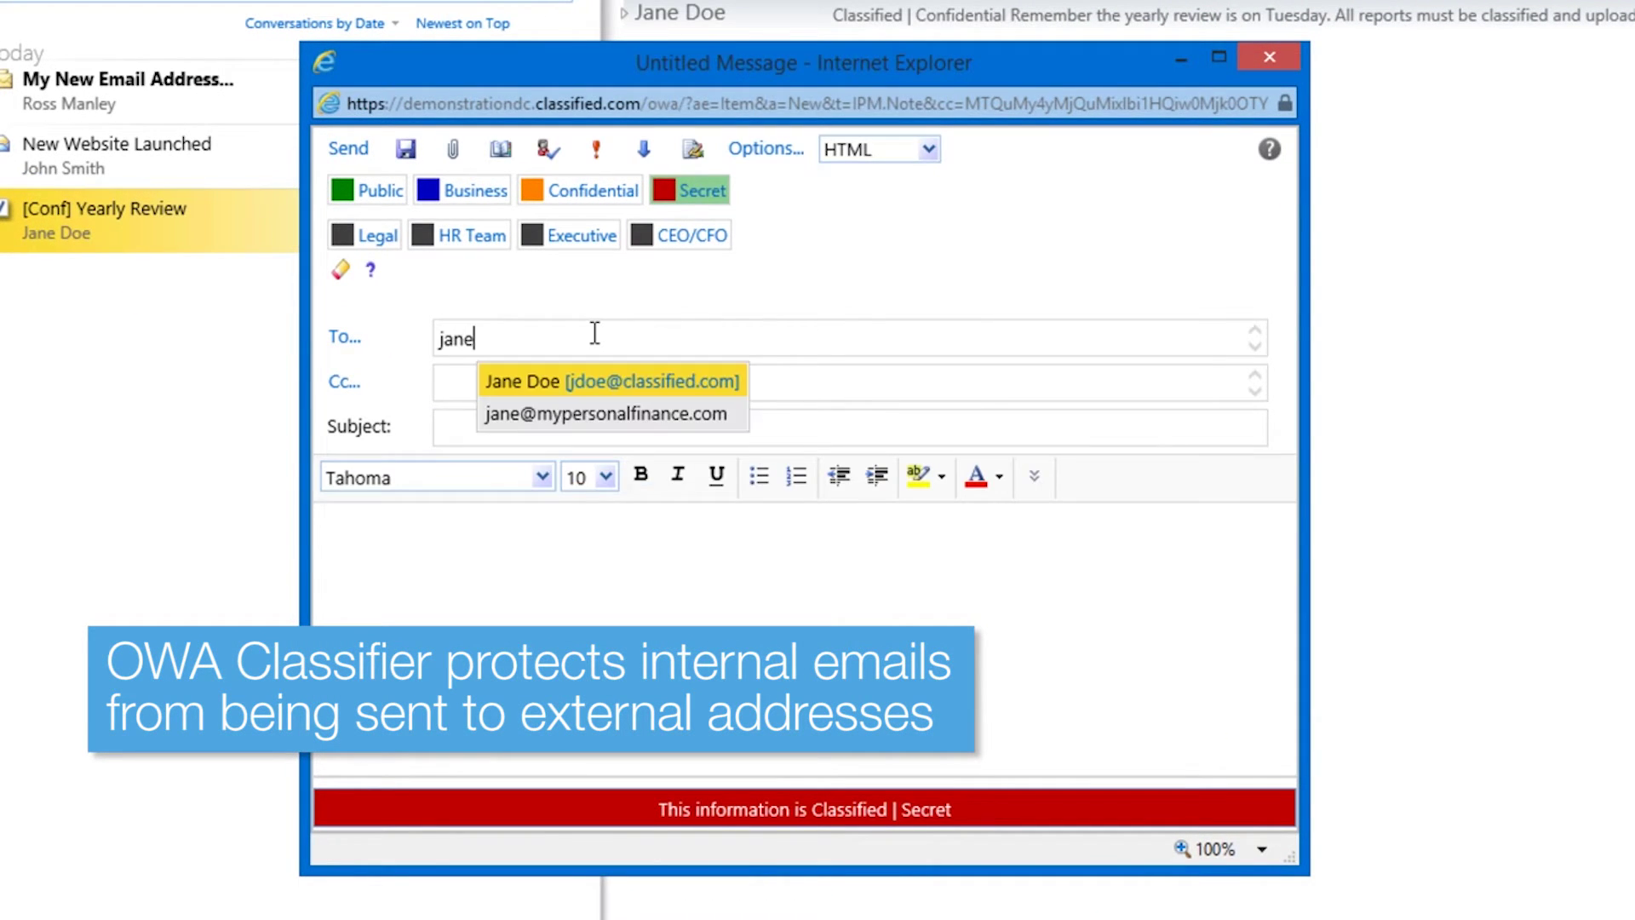
key("Down")
key("Return")
Add subject 'Org Changes' and a short signed question about the organisation changes.
key("Tab")
key("Tab")
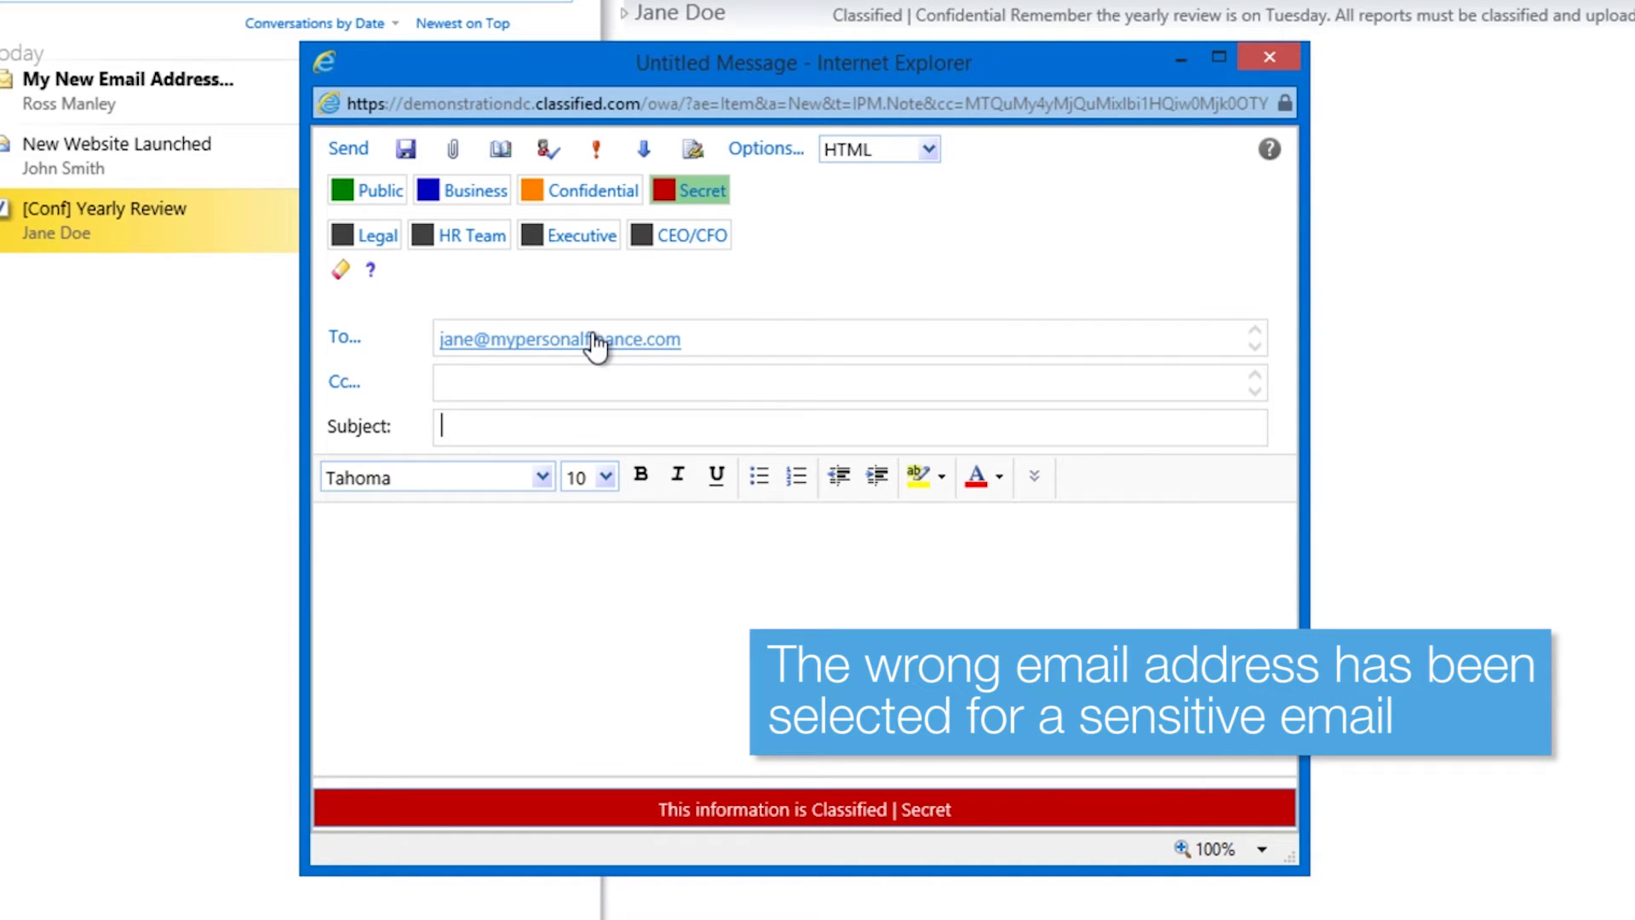
type("Org Chan")
type("ges")
left_click(496, 535)
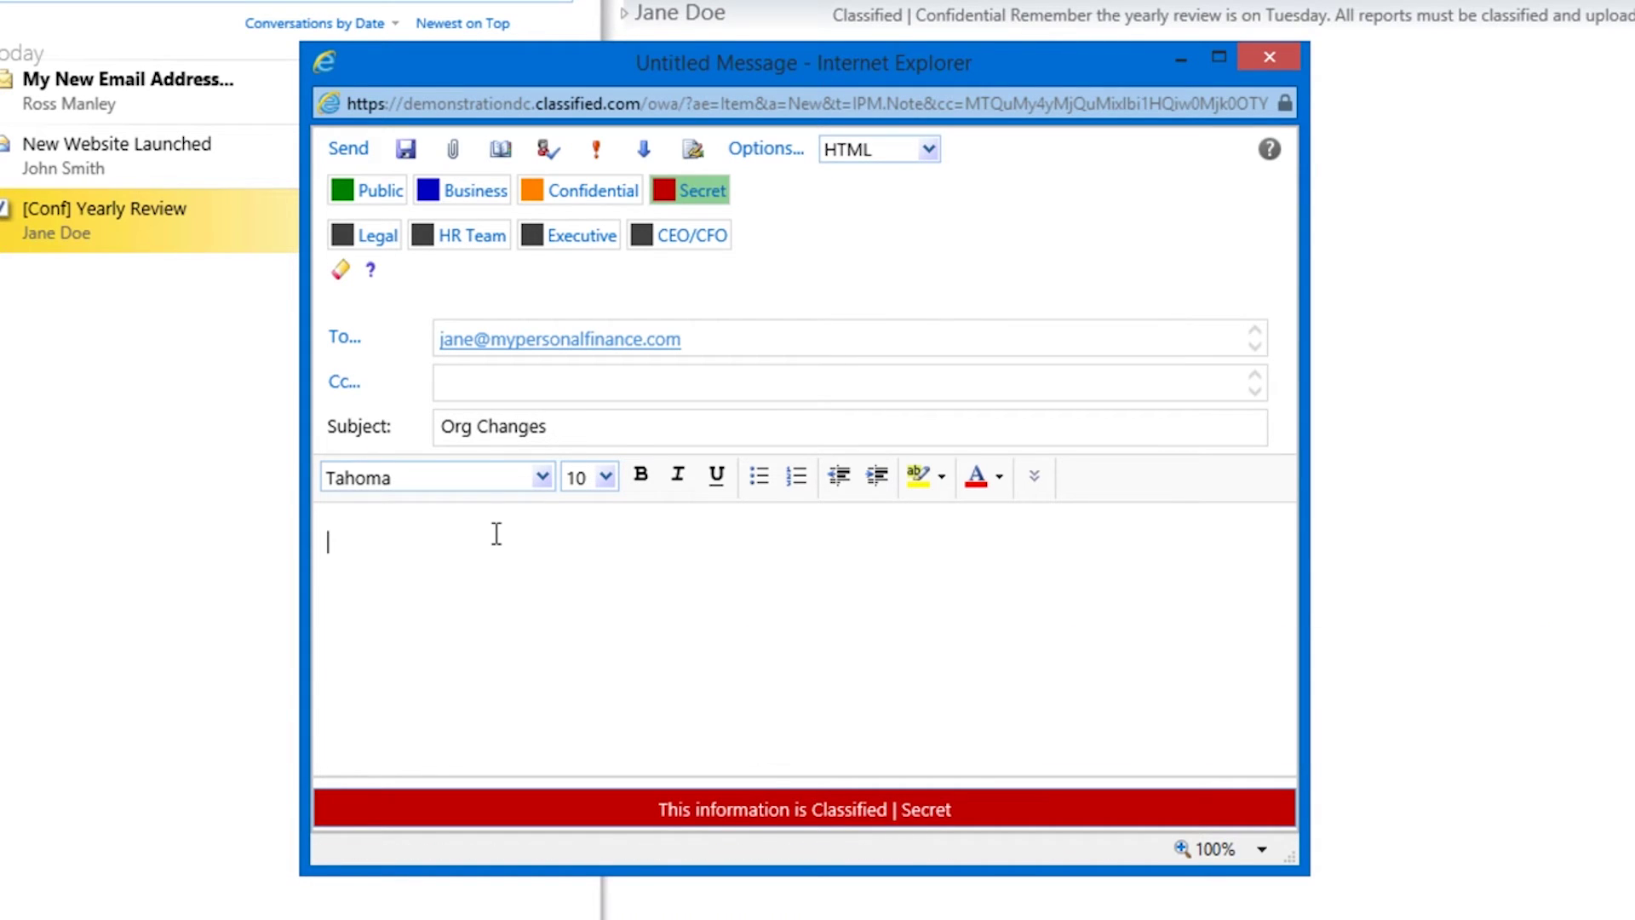
type("Did you receive the email about the organisation changes?")
key("Return")
type("Ross")
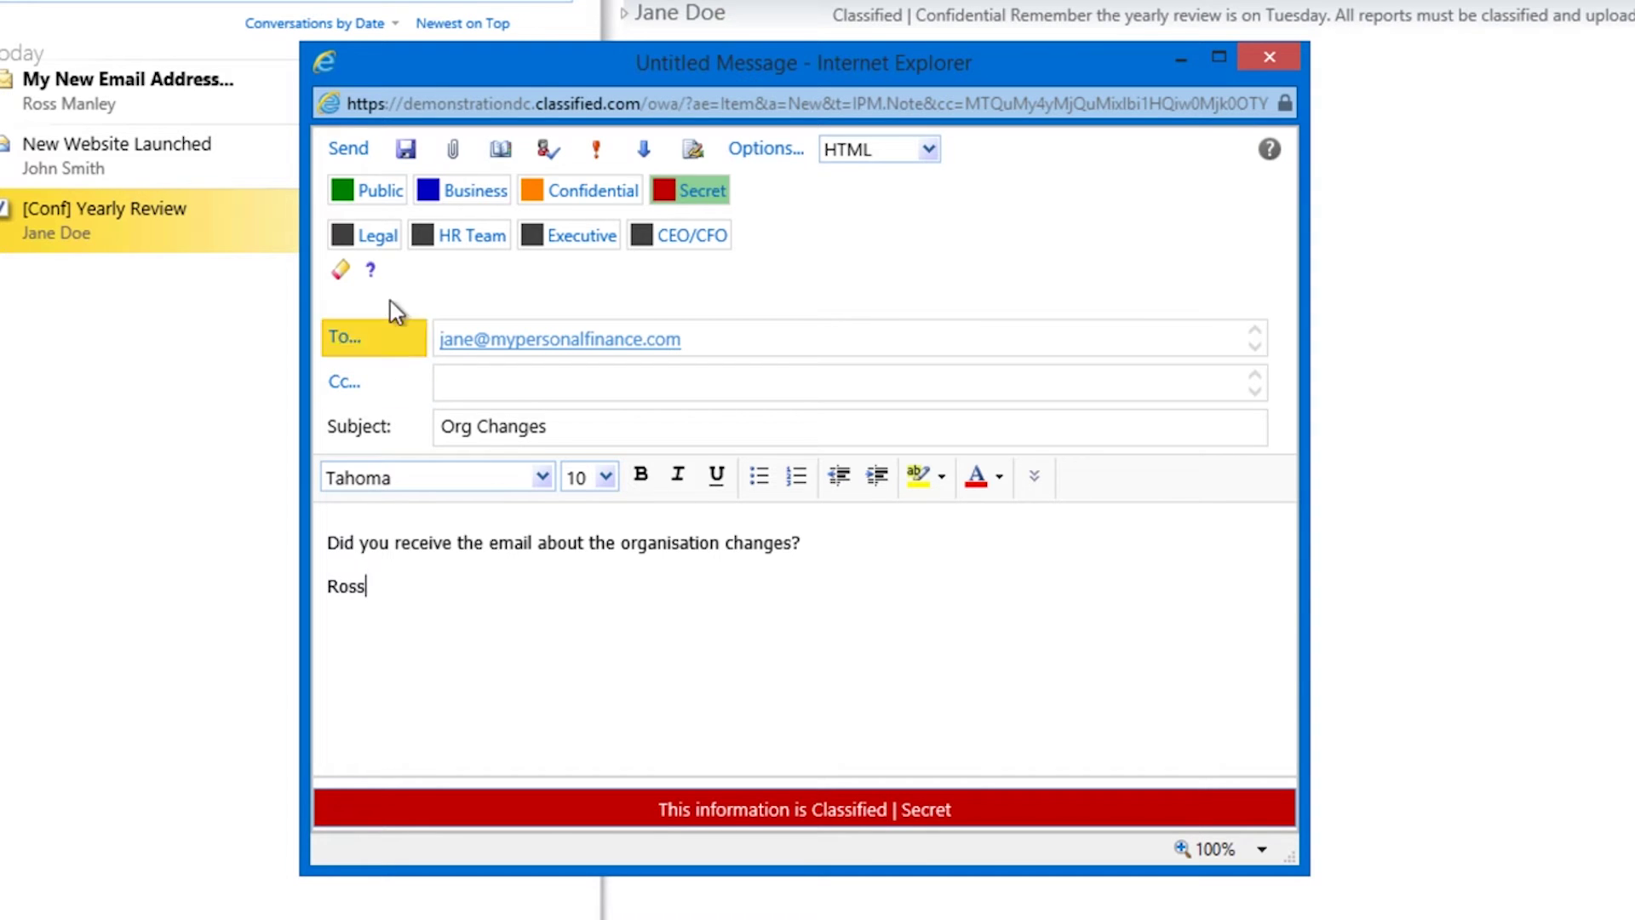
After the unapproved-recipient block, swap the external address for internal contact Jane Doe.
left_click(346, 149)
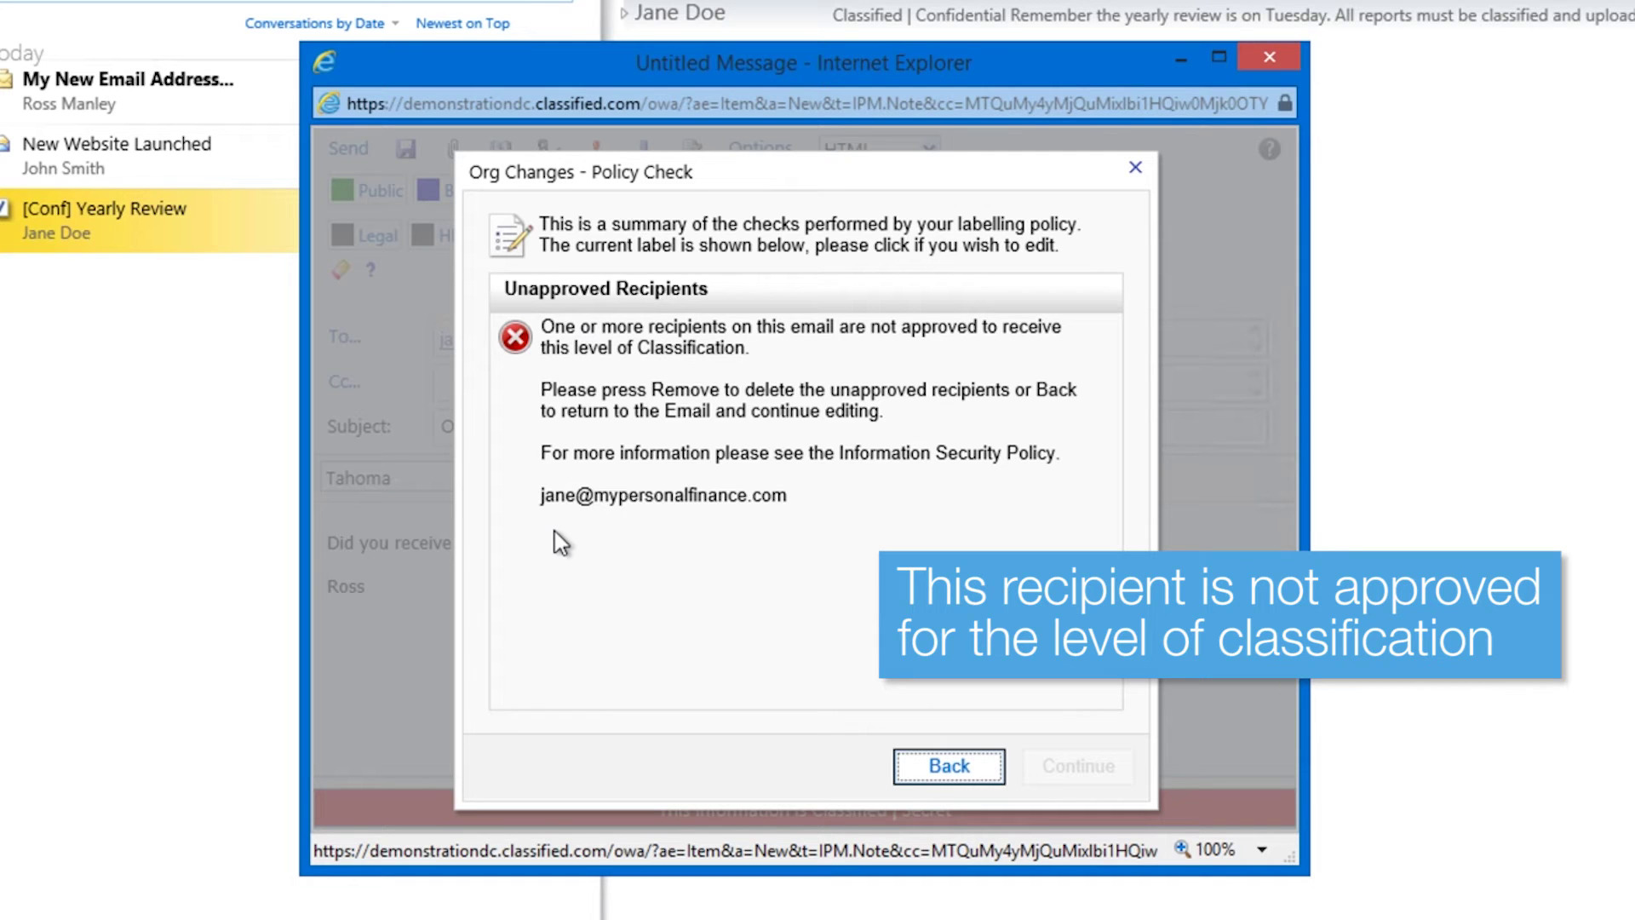
left_click(913, 768)
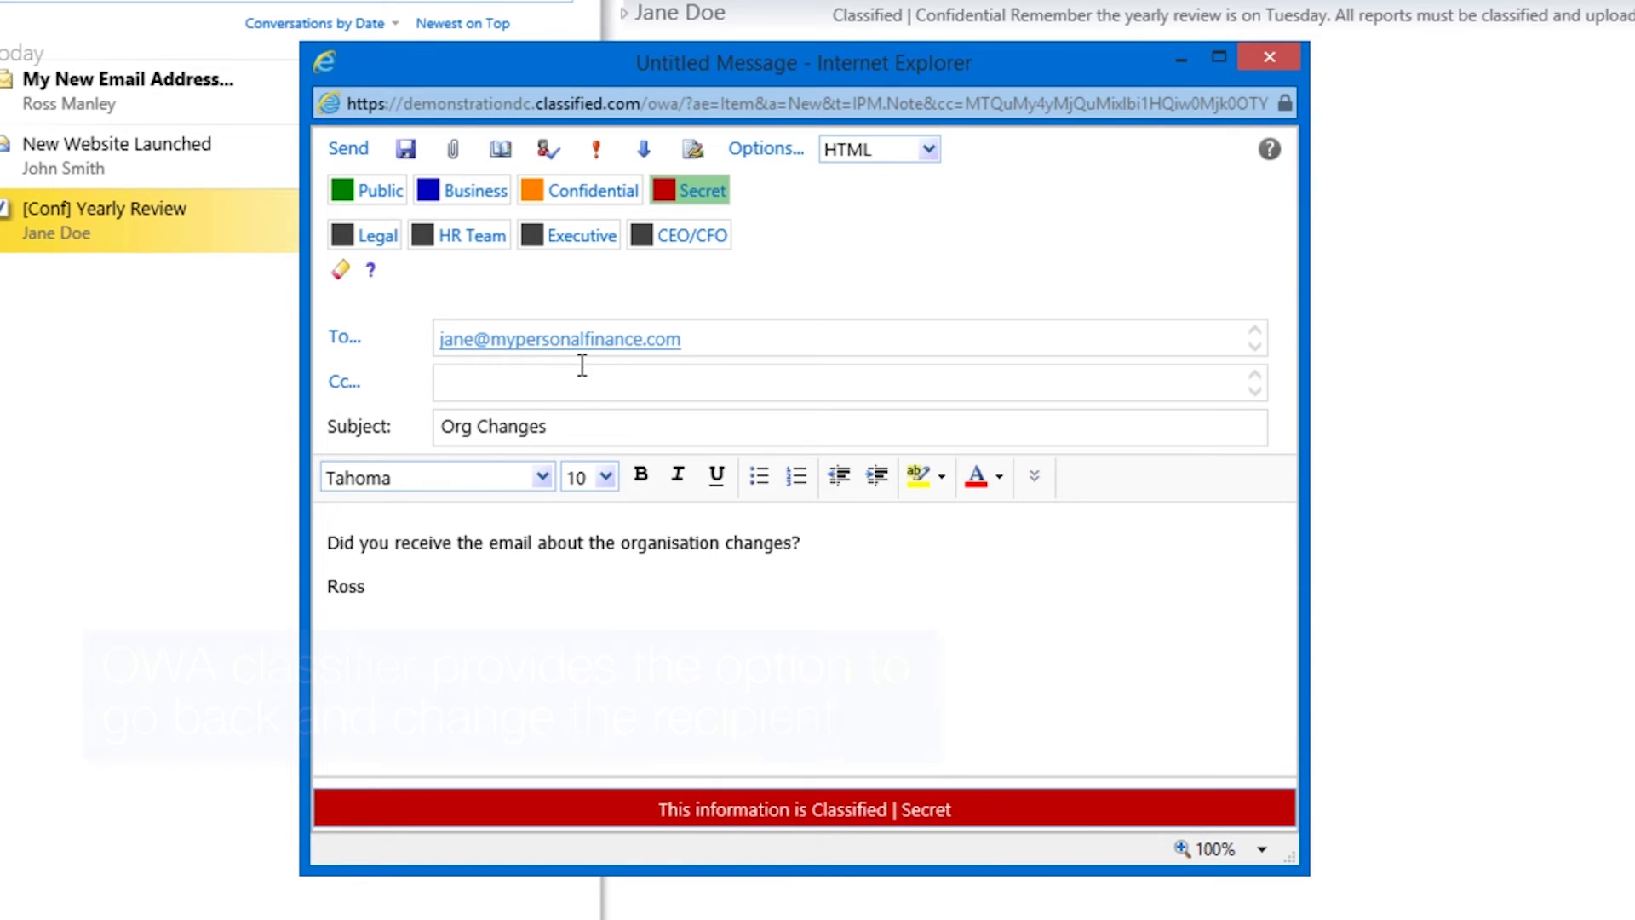
left_click(699, 342)
key("BackSpace")
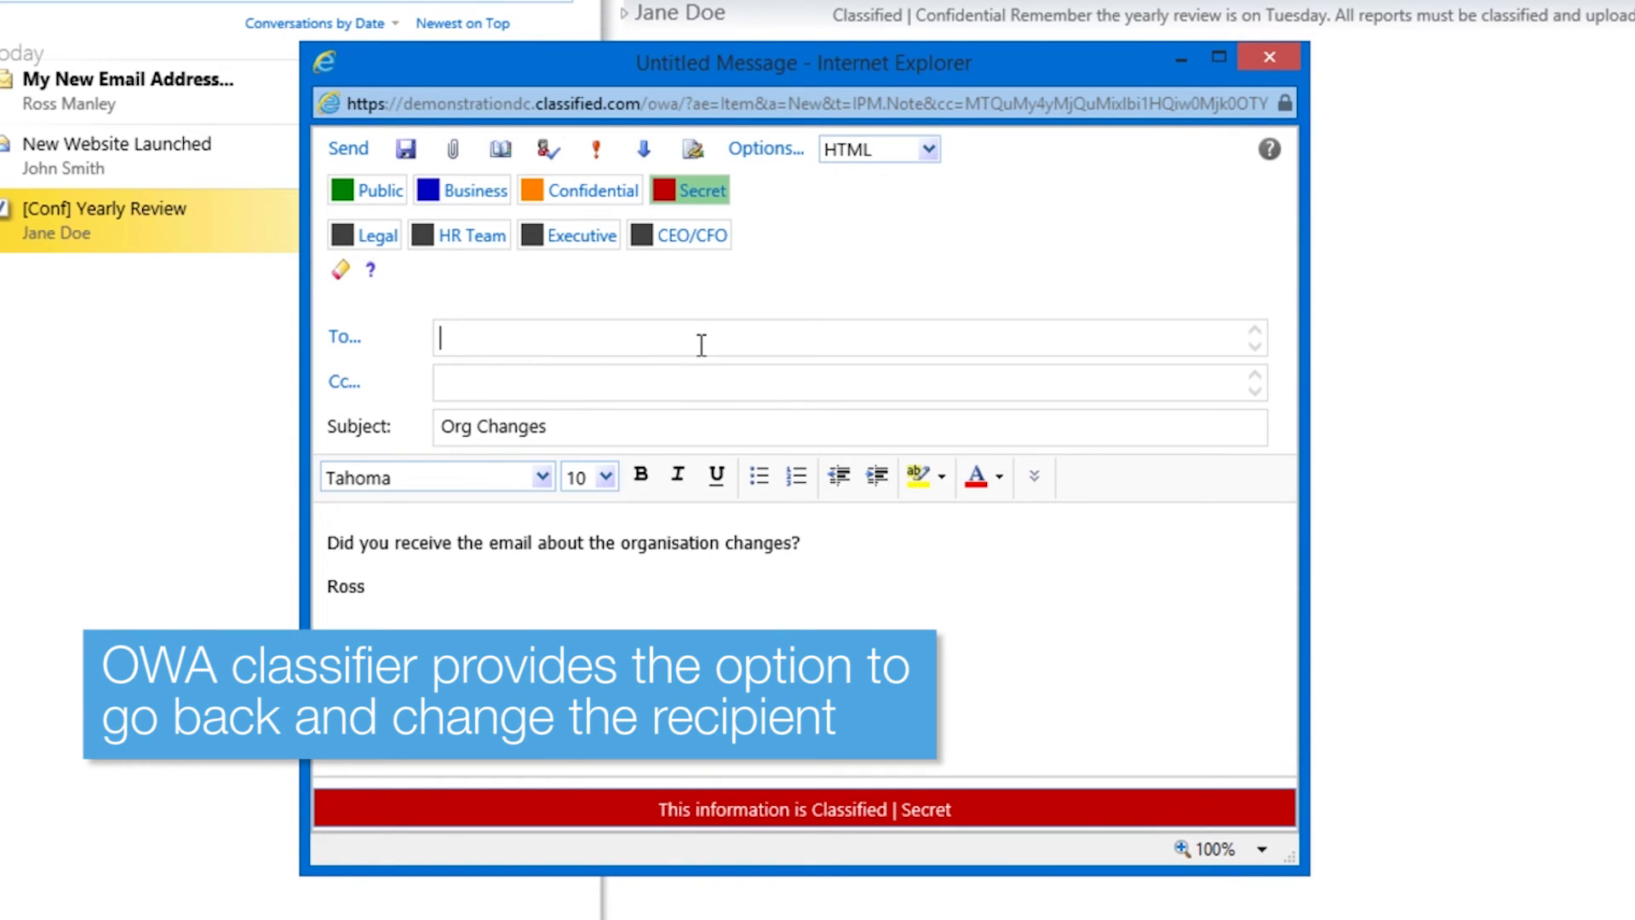
type("jan")
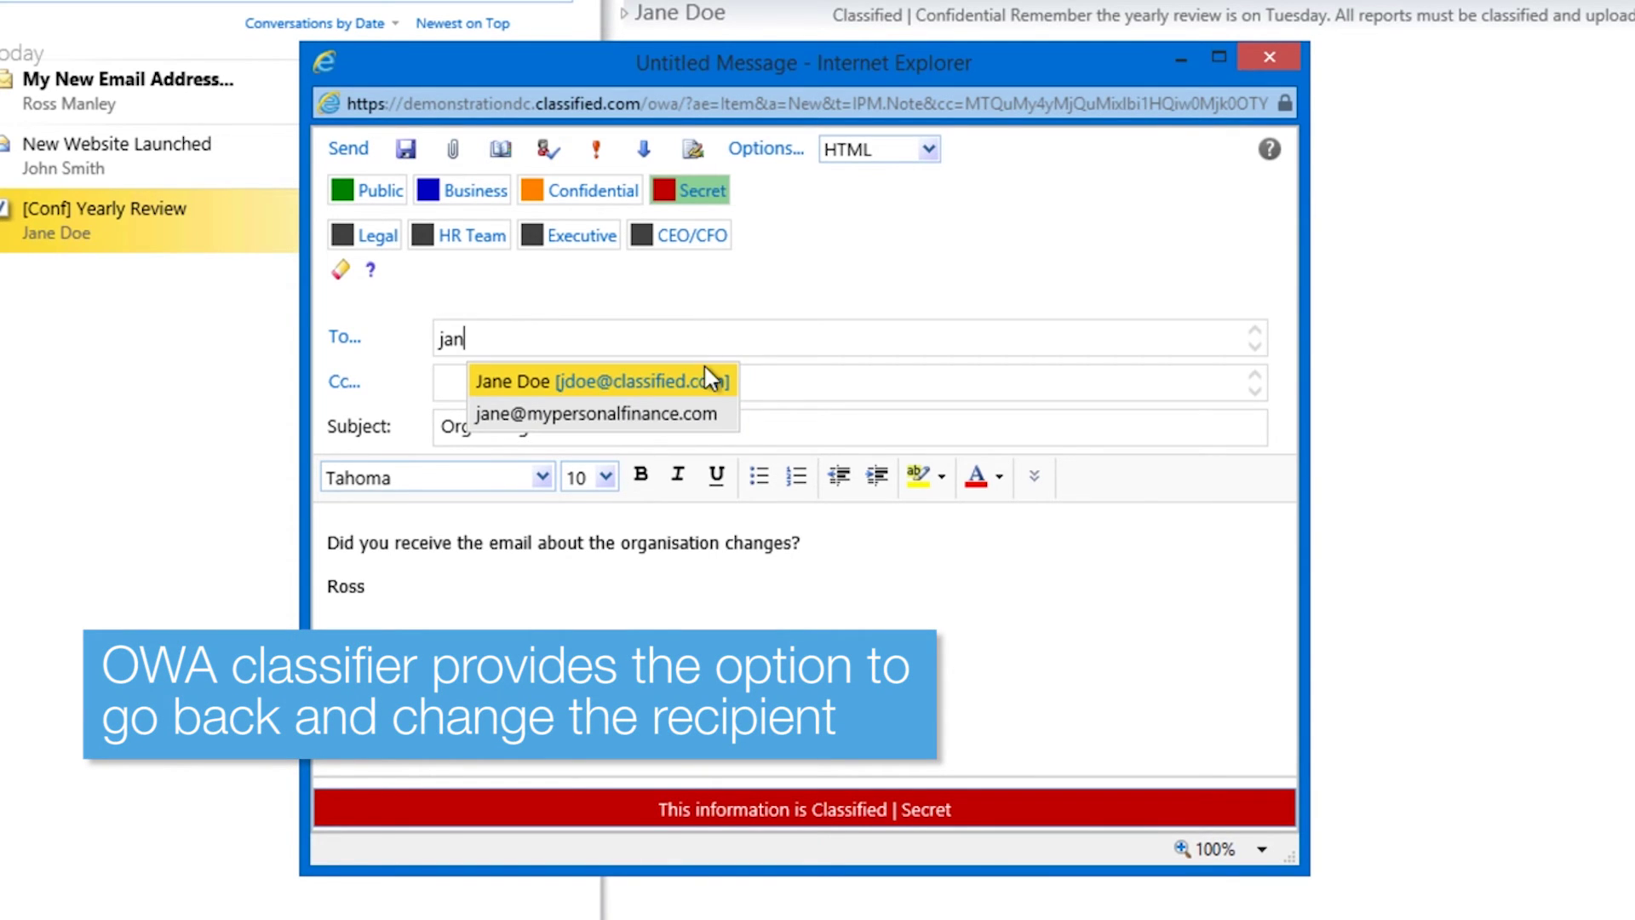
left_click(690, 382)
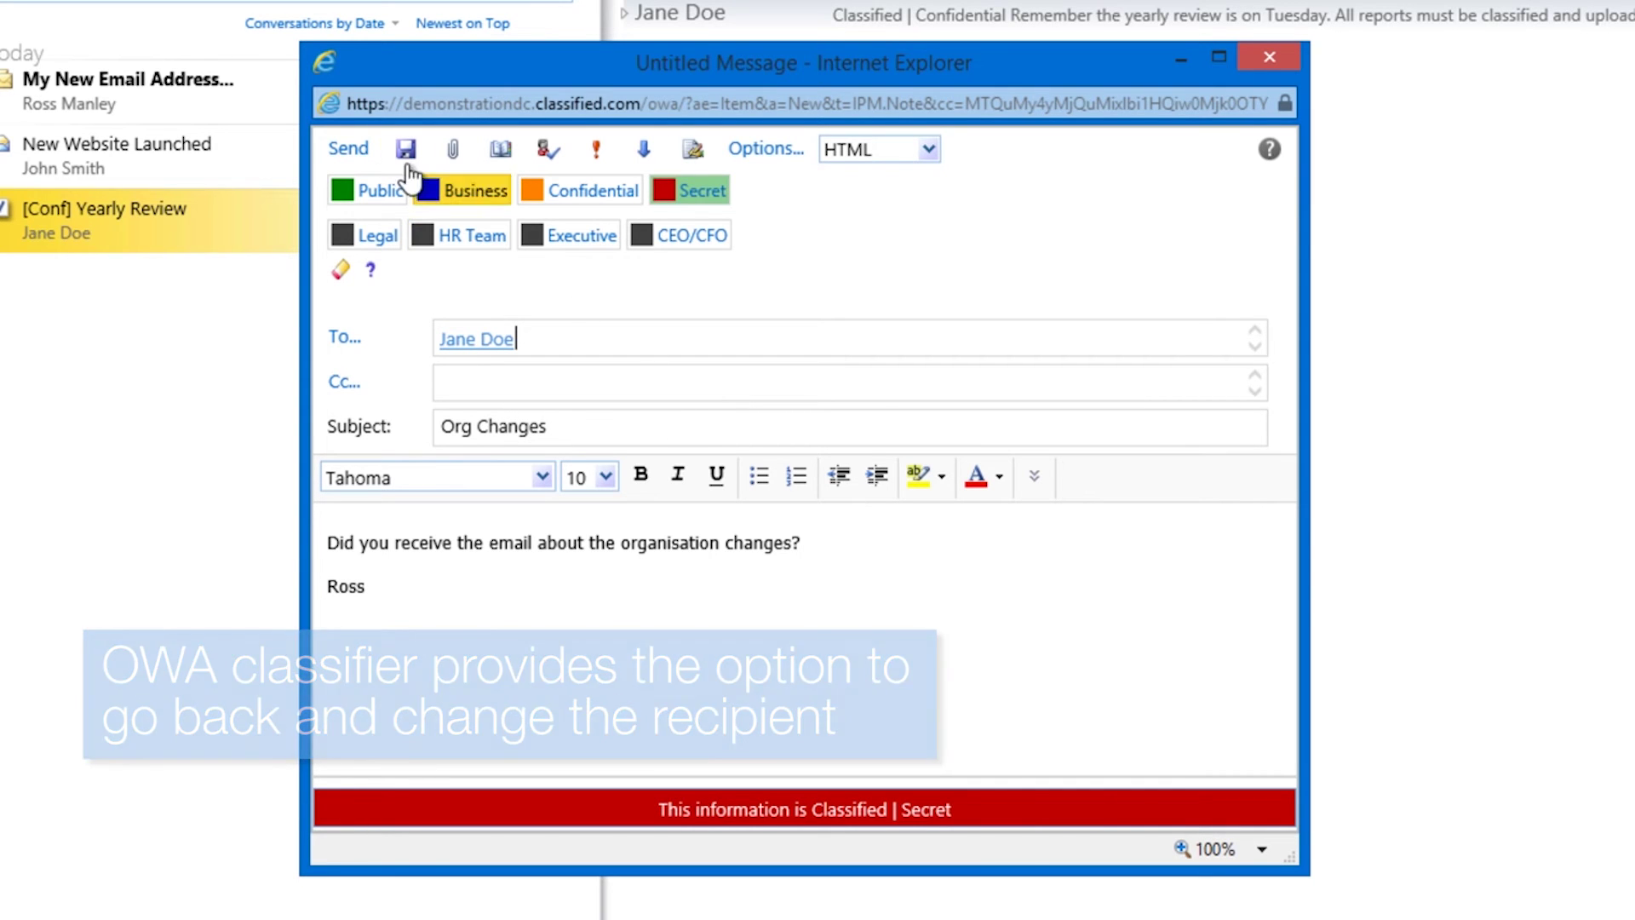